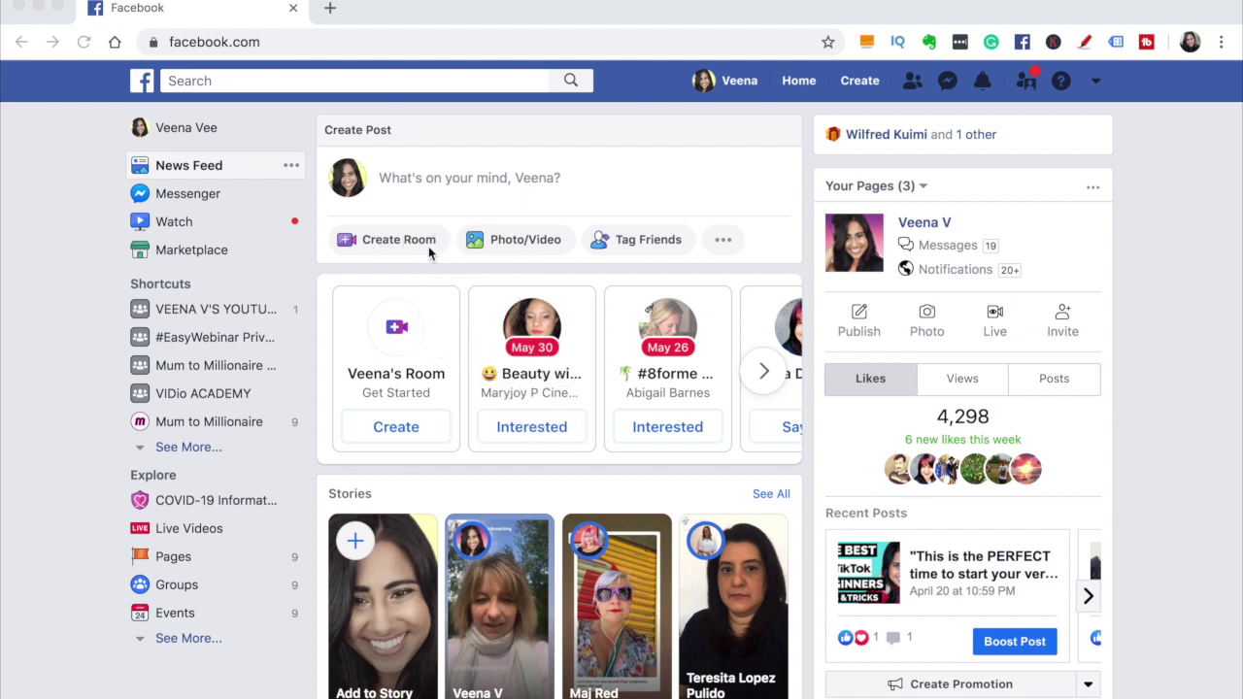
Start a new room from the post composer's options and open its Room activity list
left_click(724, 243)
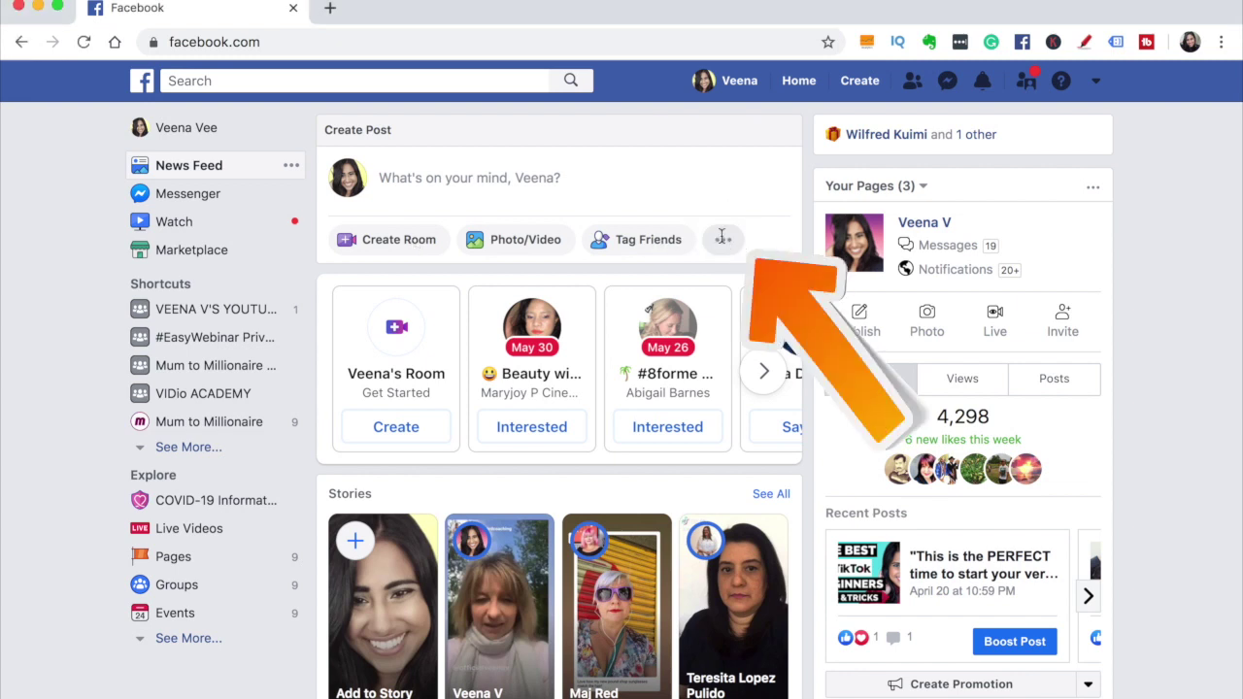
left_click(722, 236)
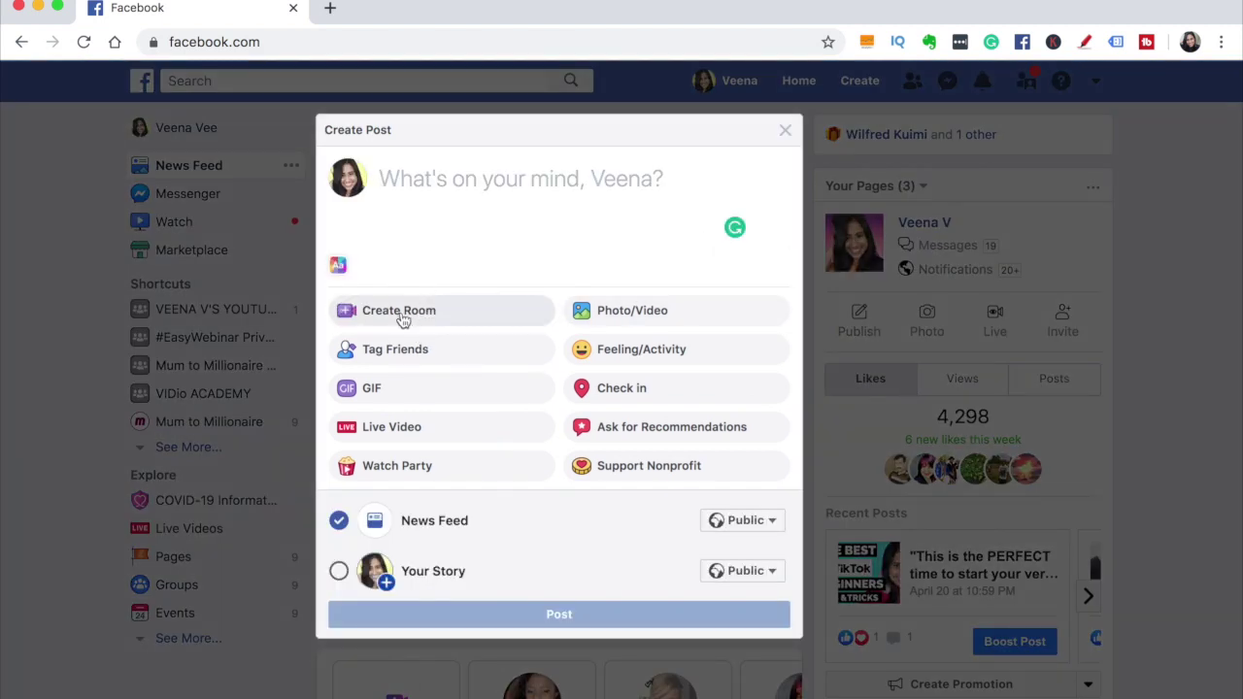
left_click(401, 316)
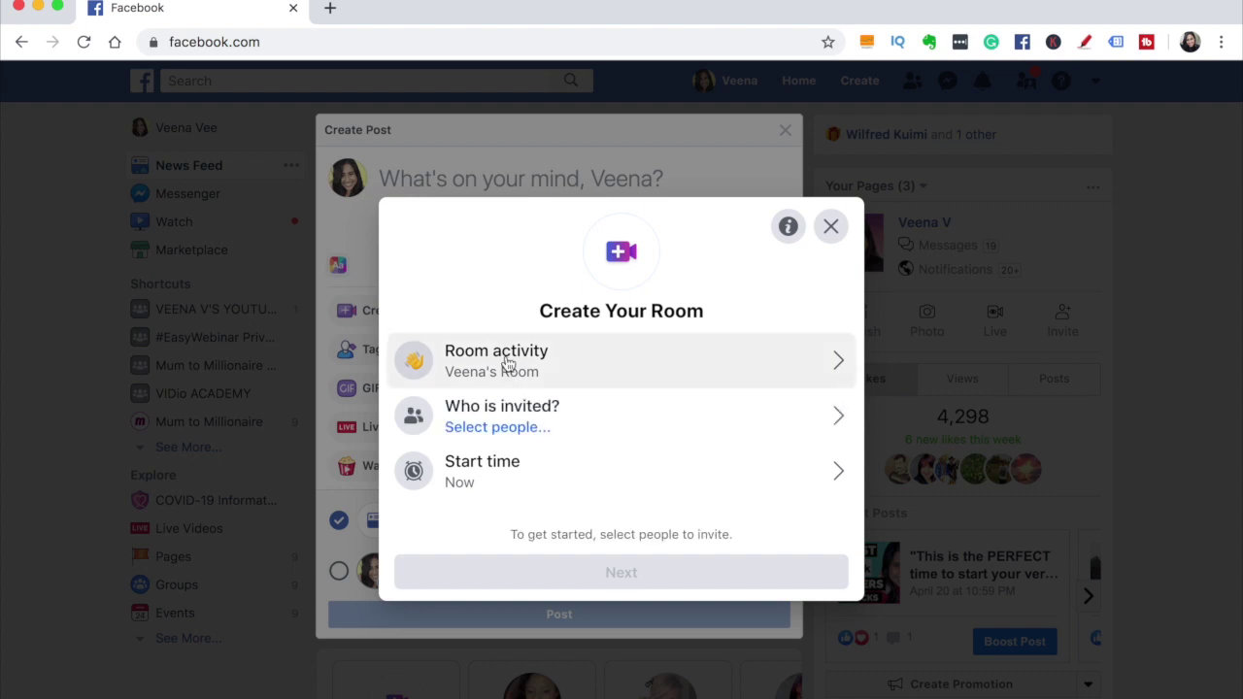
left_click(597, 370)
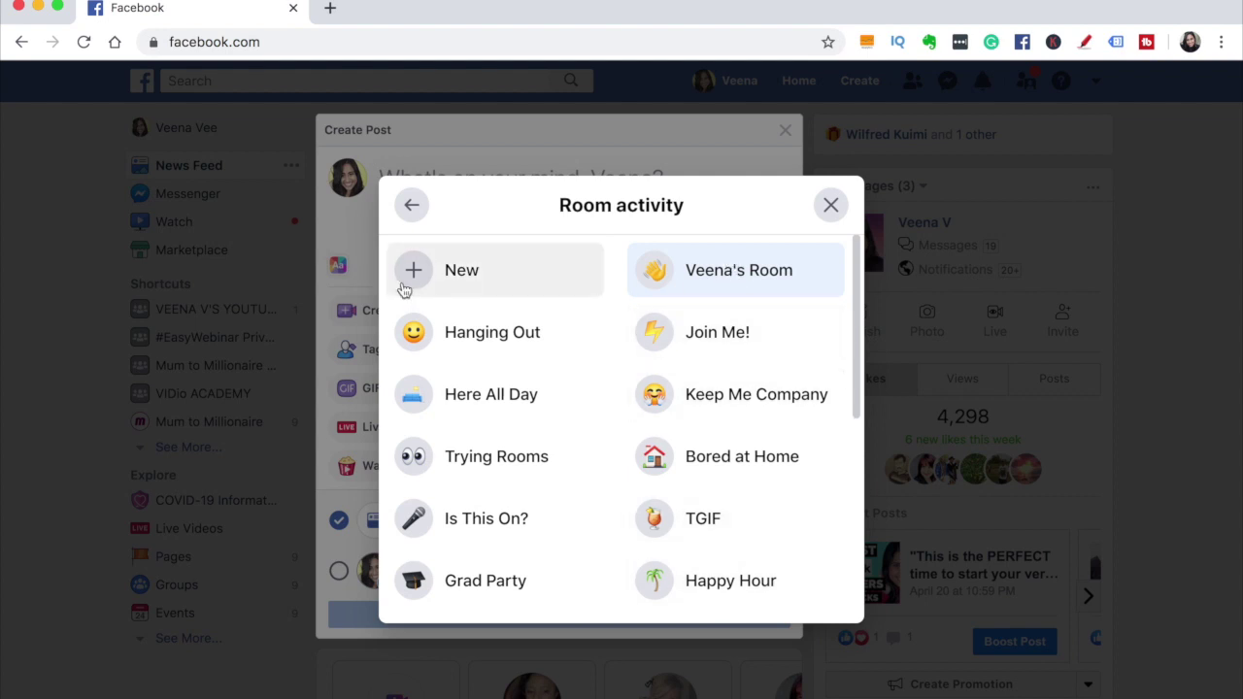
Create and save a custom room activity named 'Youtube Meeting' with the laptop emoji
left_click(447, 281)
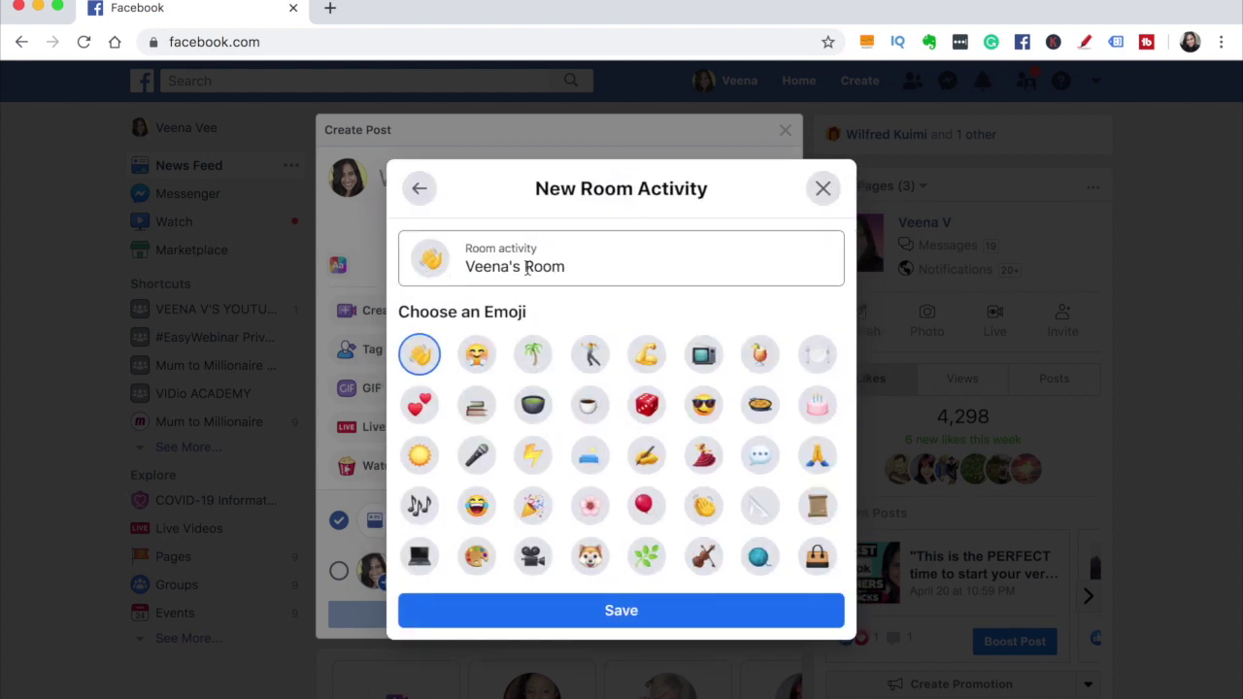
left_click_drag(559, 266, 492, 266)
key("BackSpace")
key("BackSpace")
key("BackSpace")
key("BackSpace")
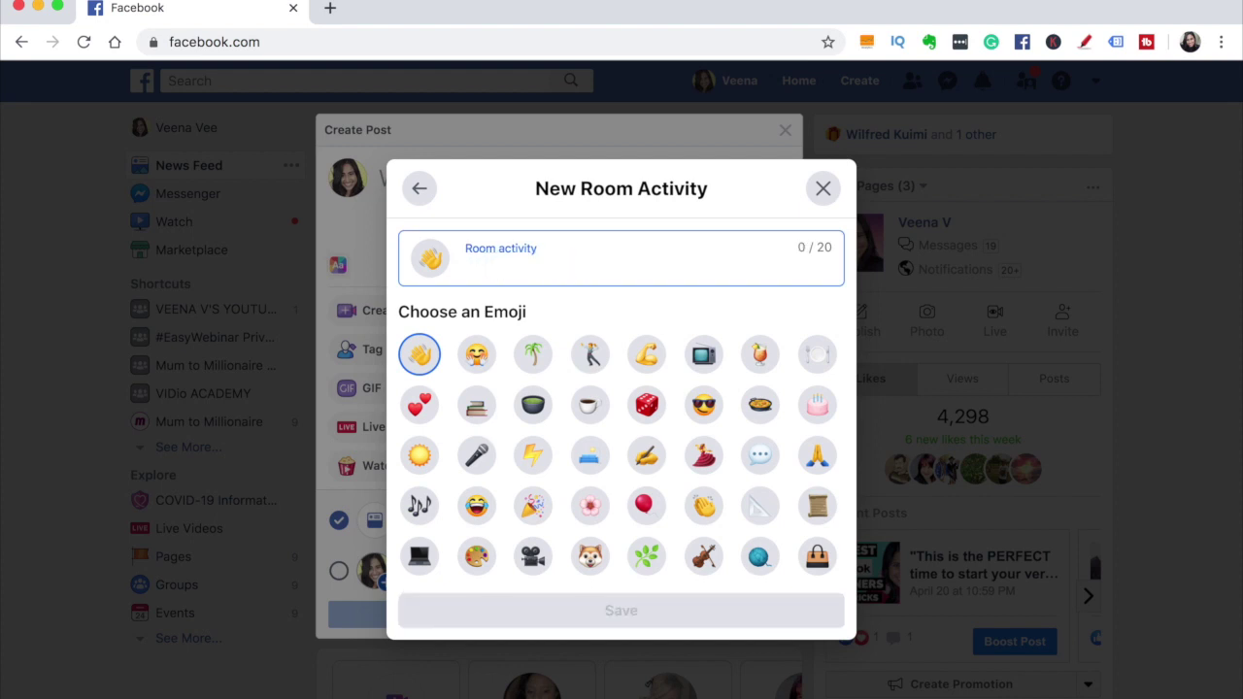
type("Youtube Me")
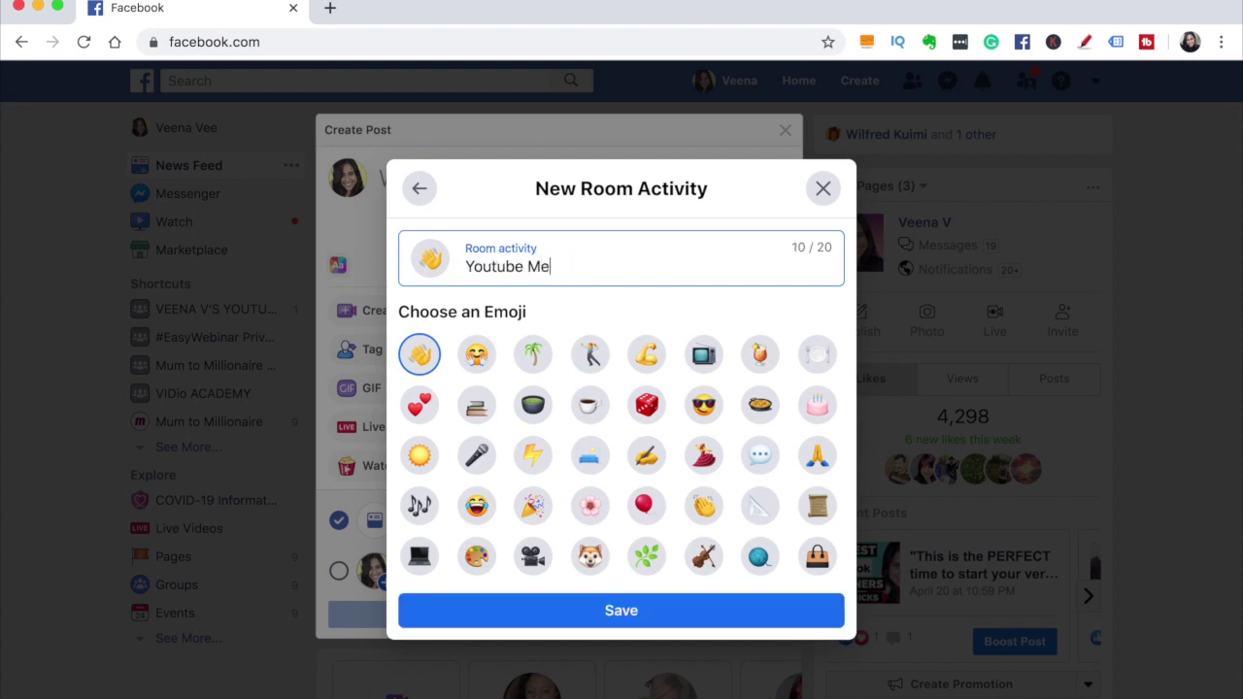
type("eting")
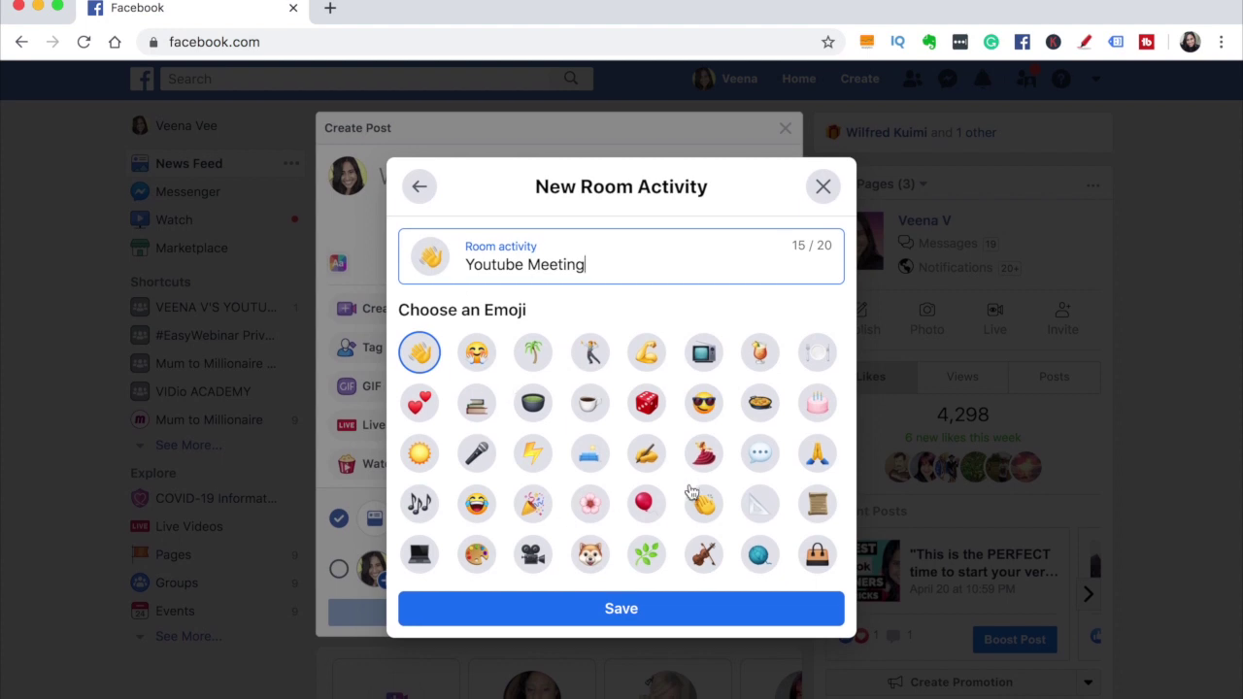
left_click(419, 557)
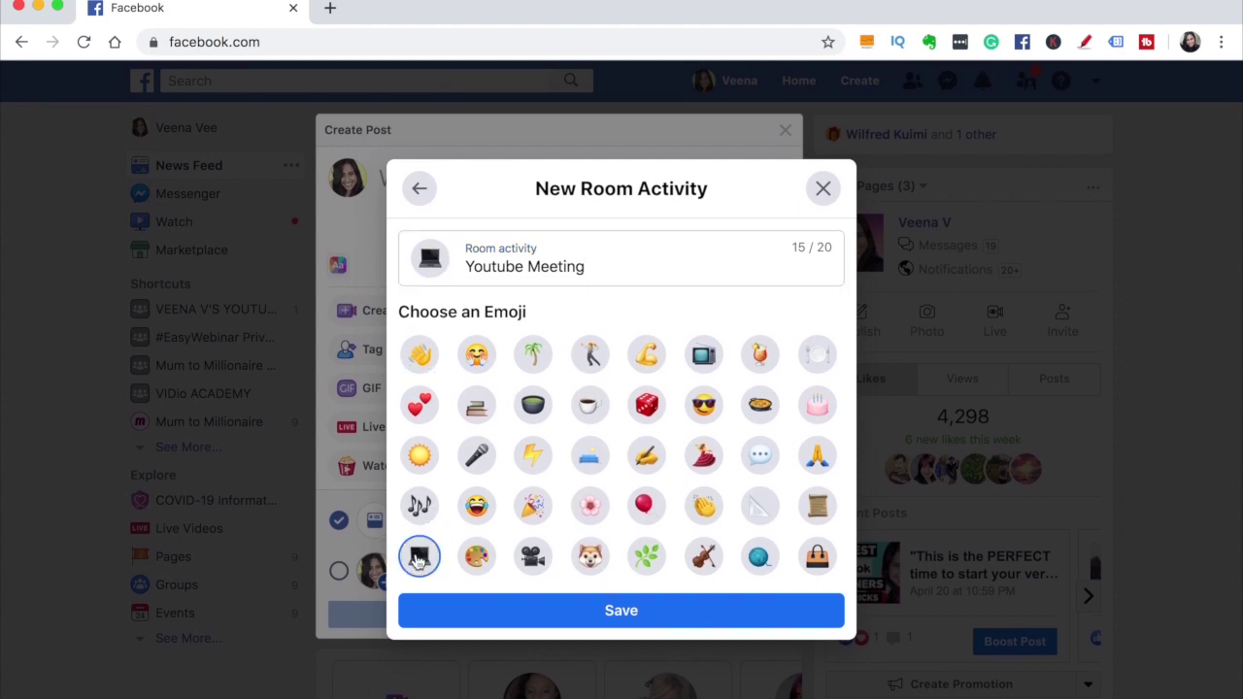
left_click(556, 589)
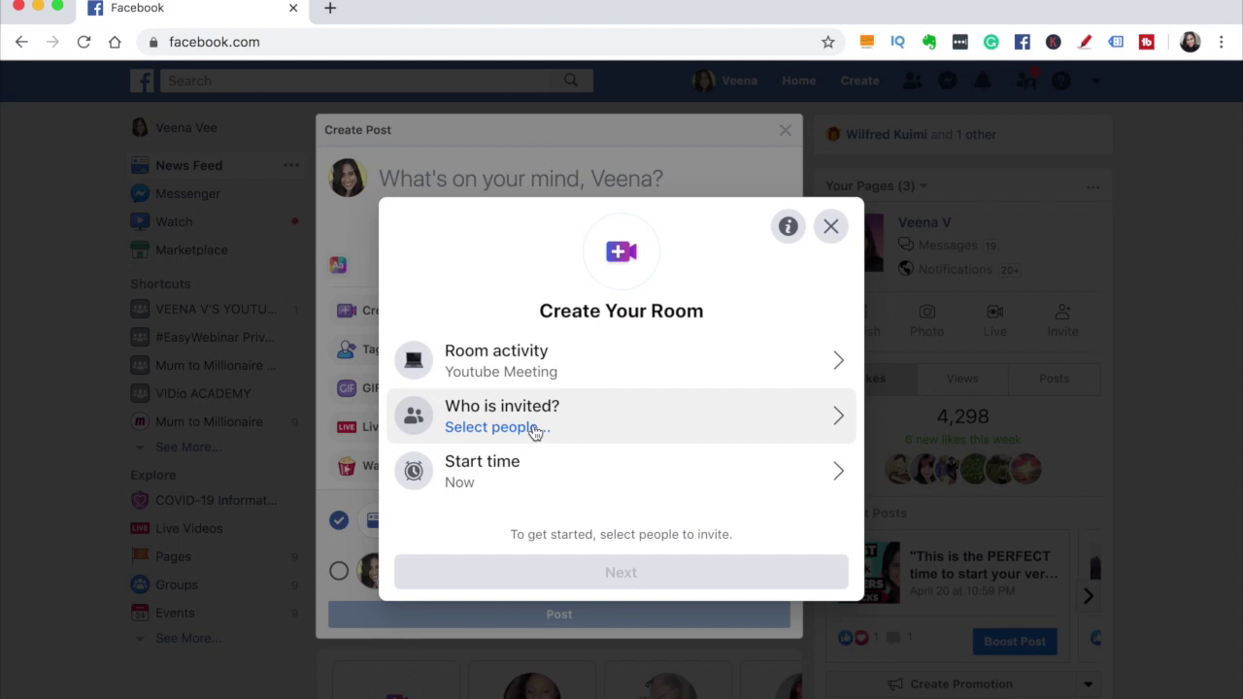
Change the room's invitations from all friends to Invite Specific Friends
left_click(534, 431)
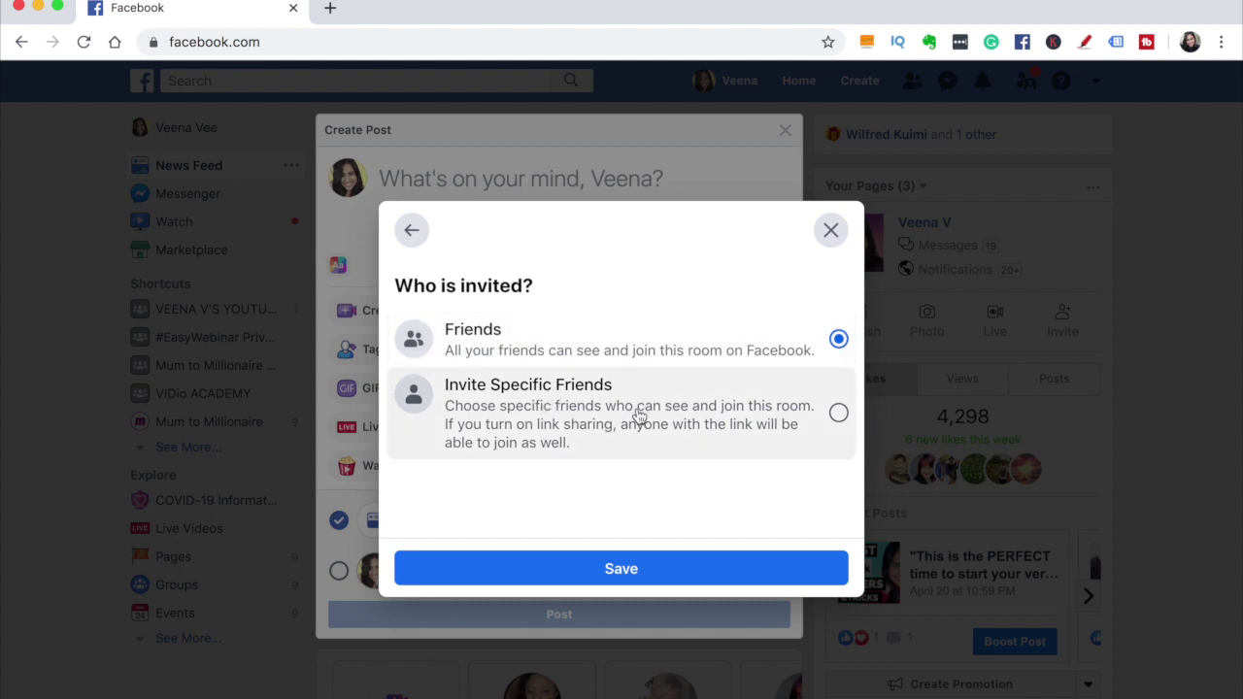
left_click(839, 415)
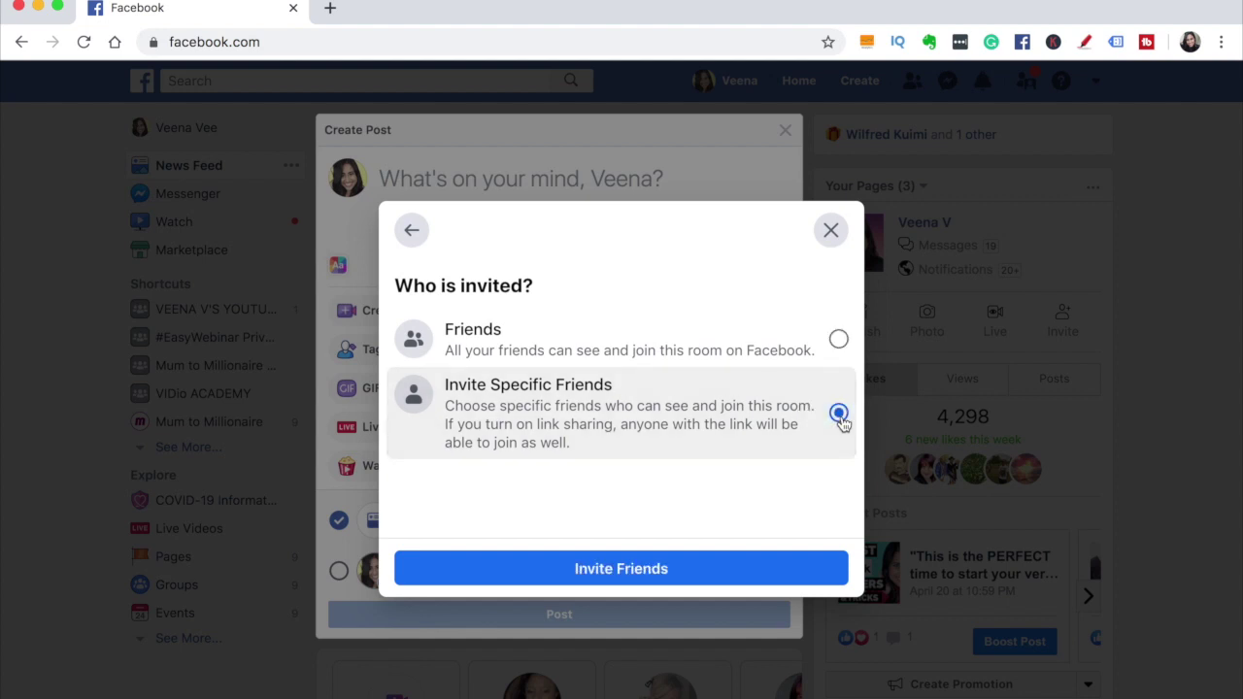
left_click(614, 573)
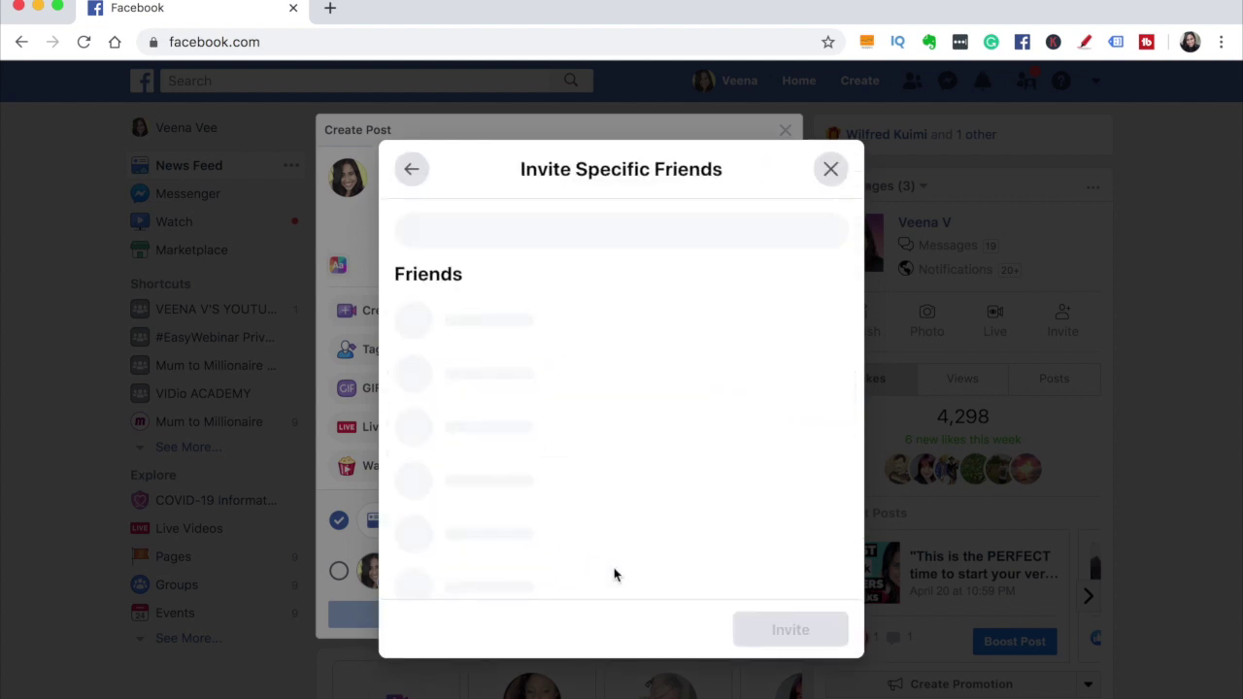
Search the friend list by name and invite the matching friend
left_click(456, 229)
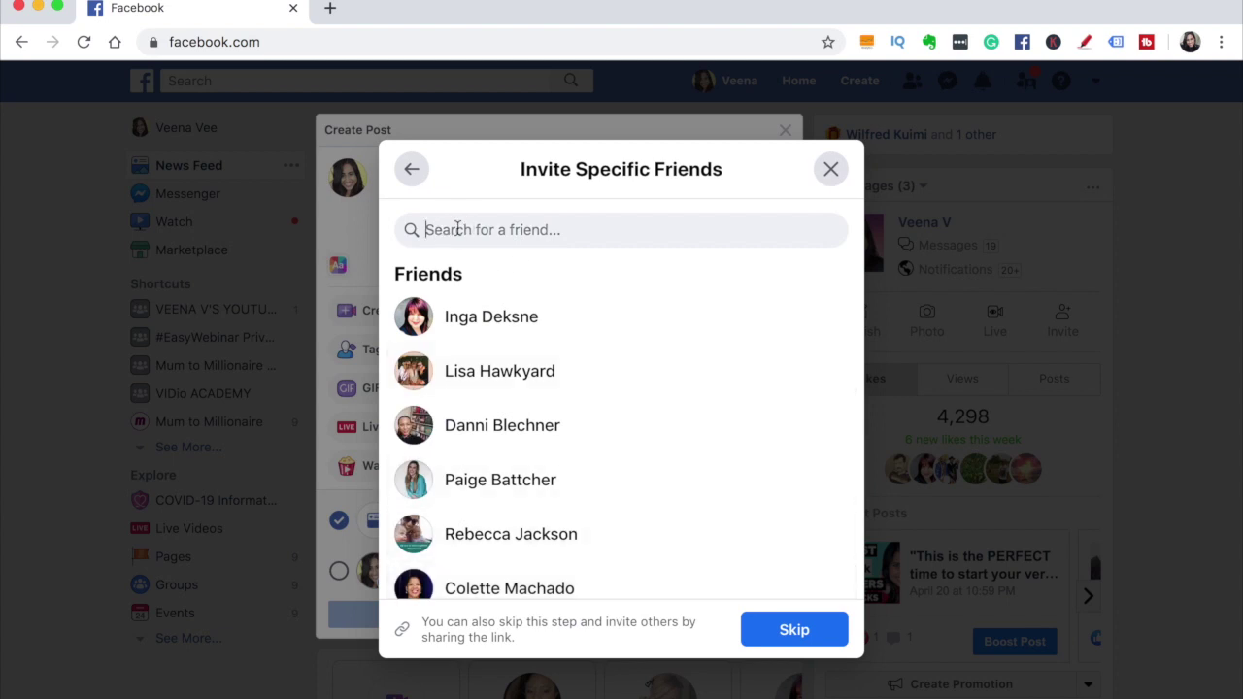
type("sam")
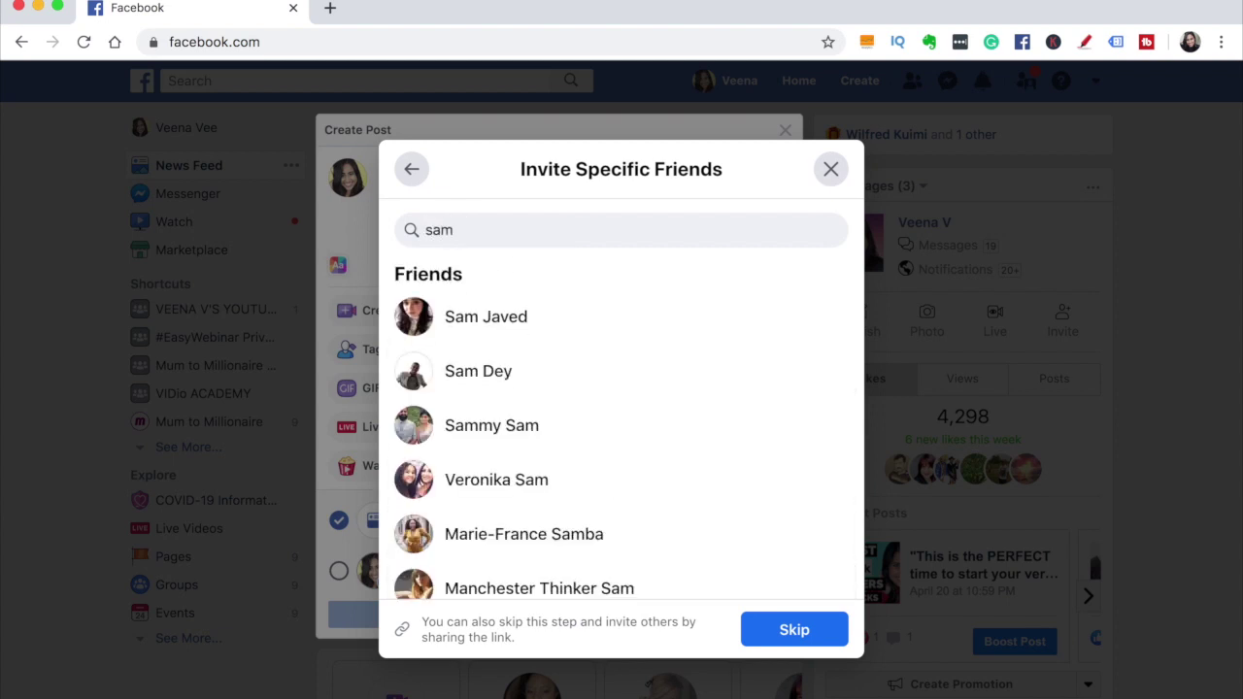
left_click(492, 372)
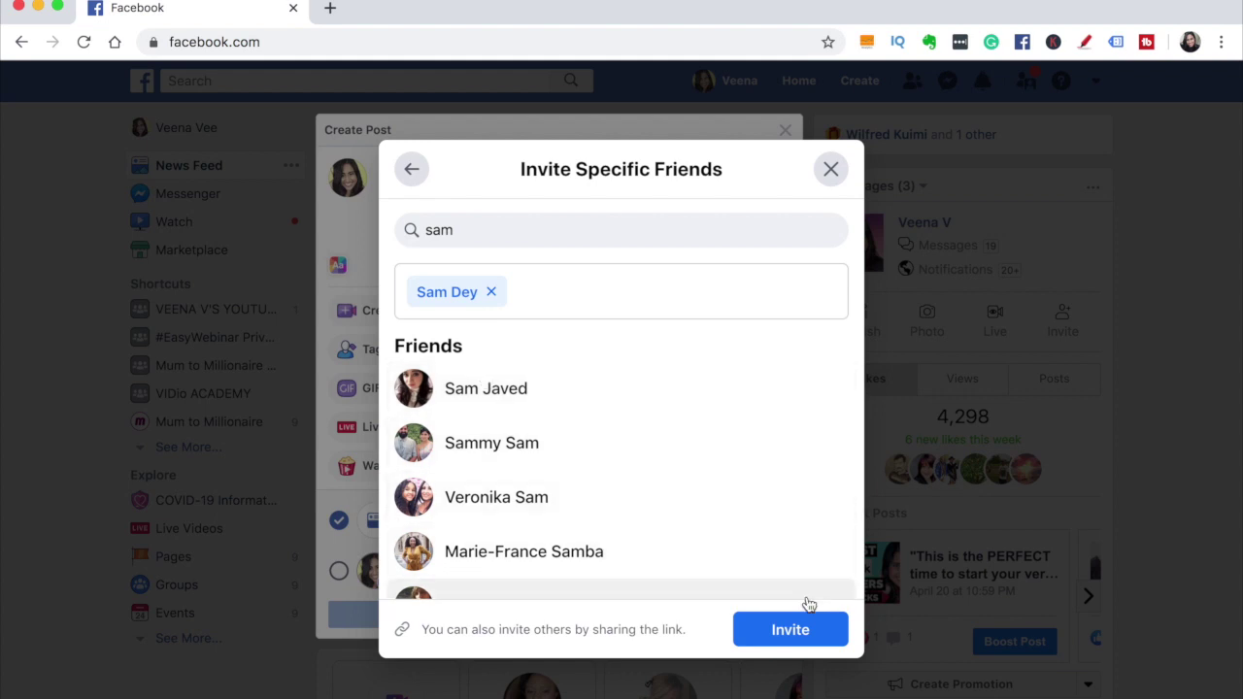
left_click(791, 630)
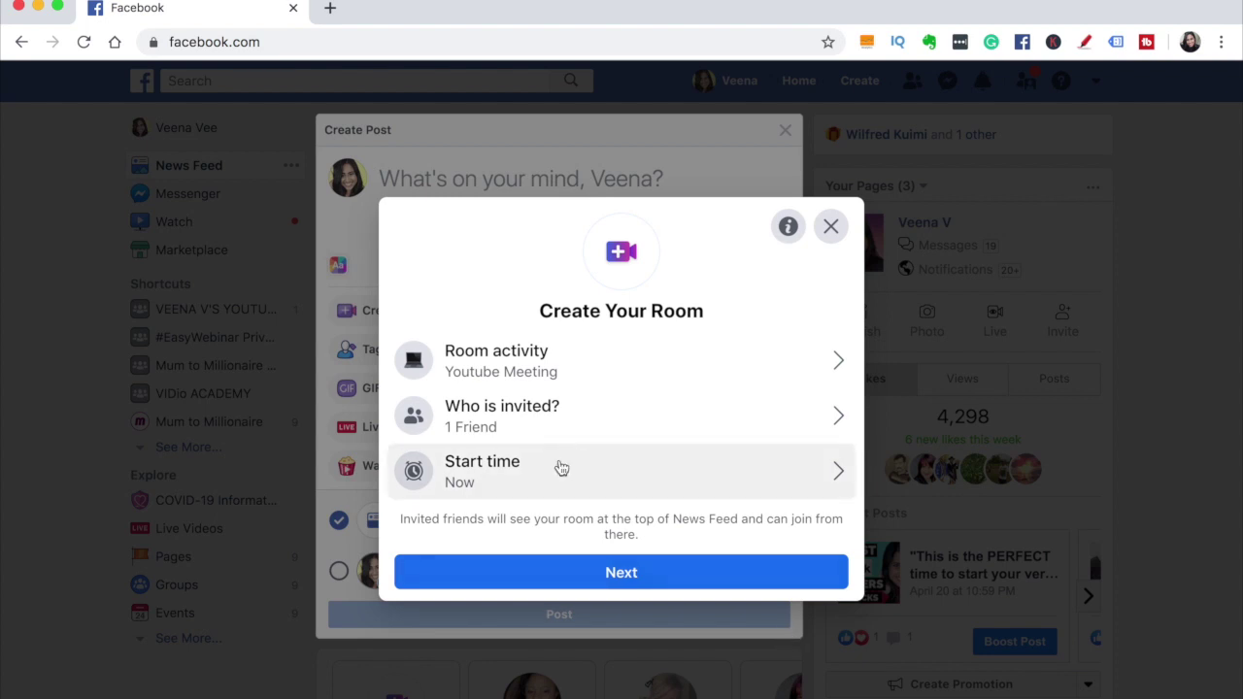
Keep the room's start time at Now after checking date and time, then finish creating it
left_click(776, 487)
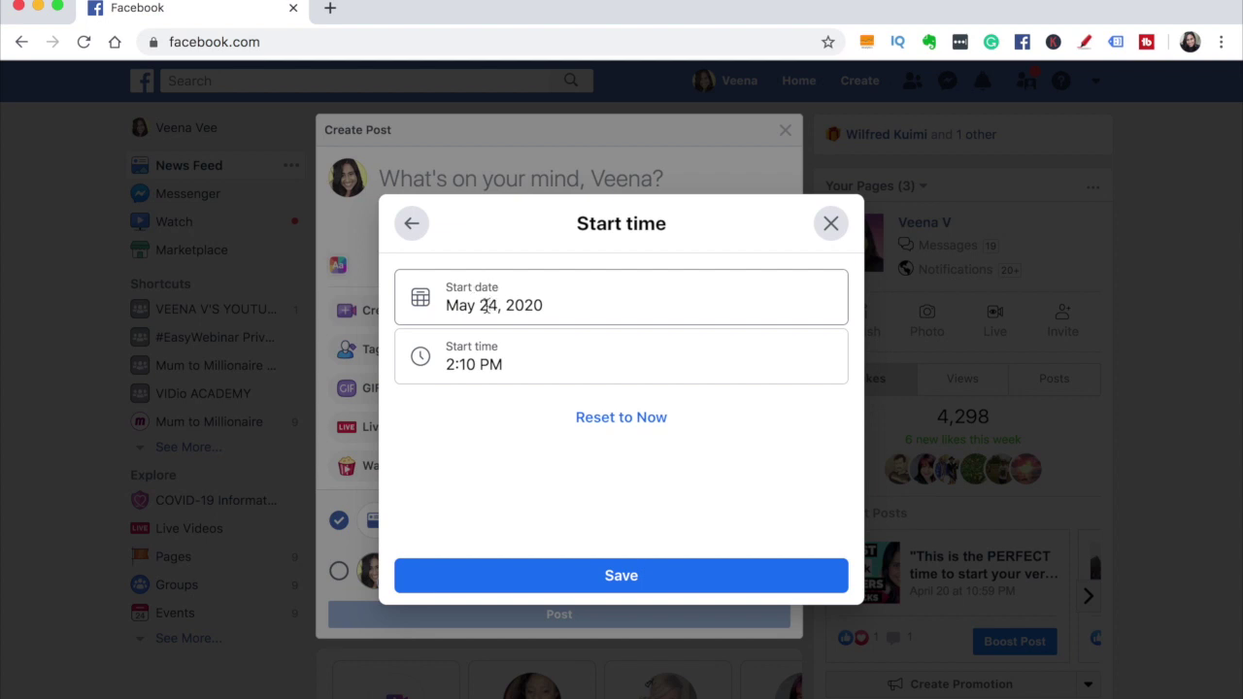
left_click(486, 306)
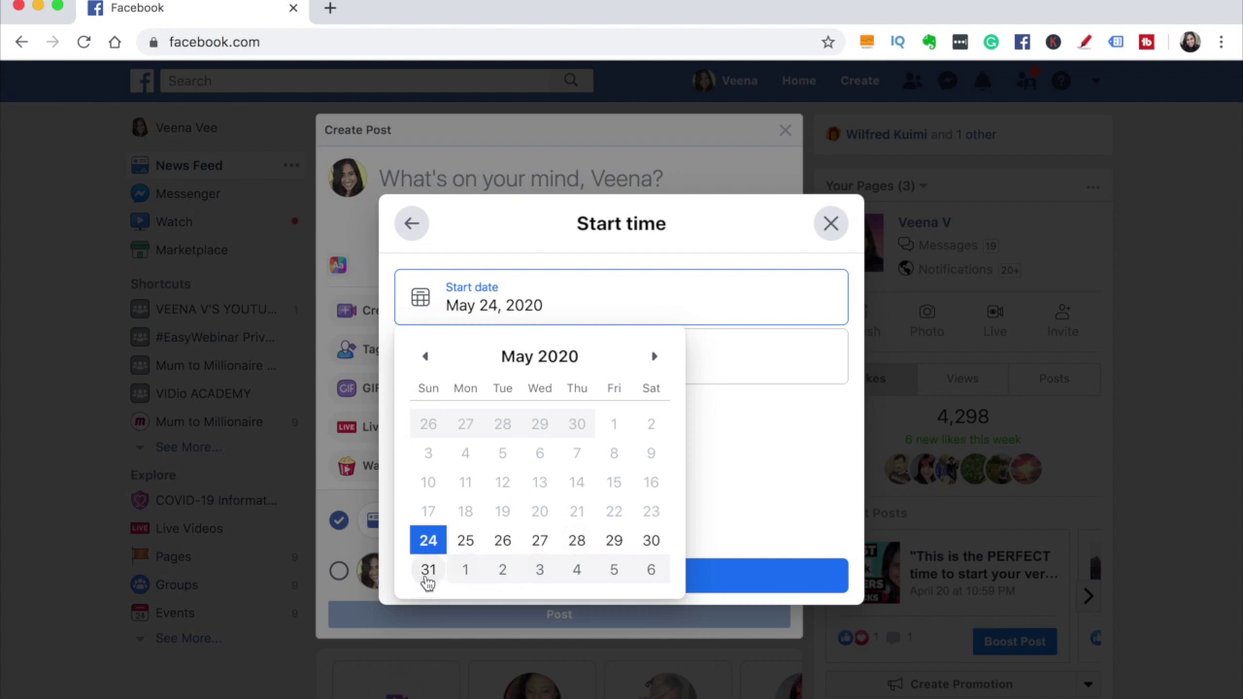
left_click(754, 351)
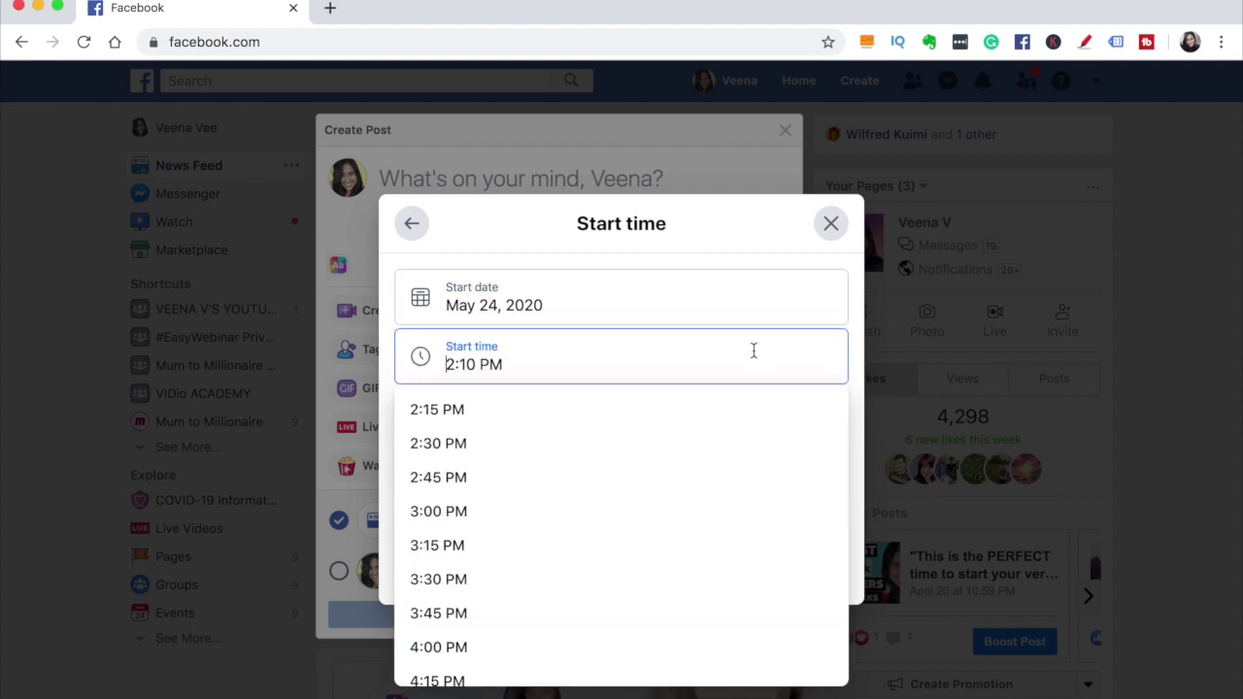
left_click(502, 243)
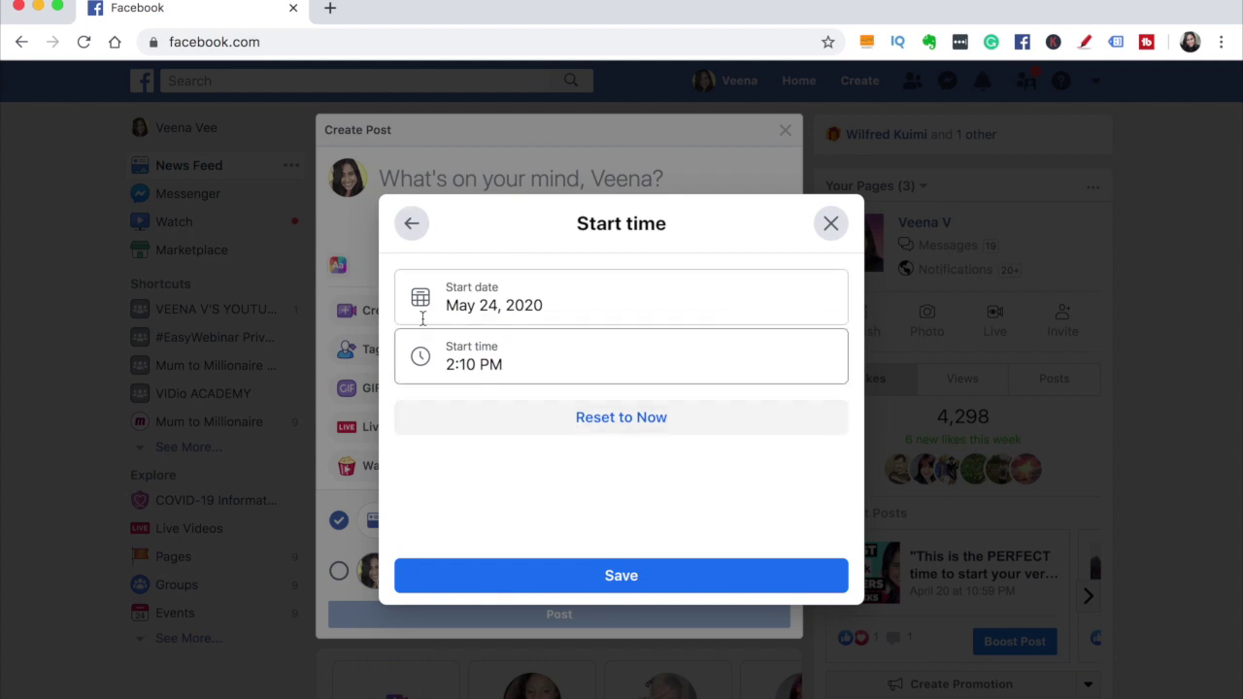
left_click(414, 226)
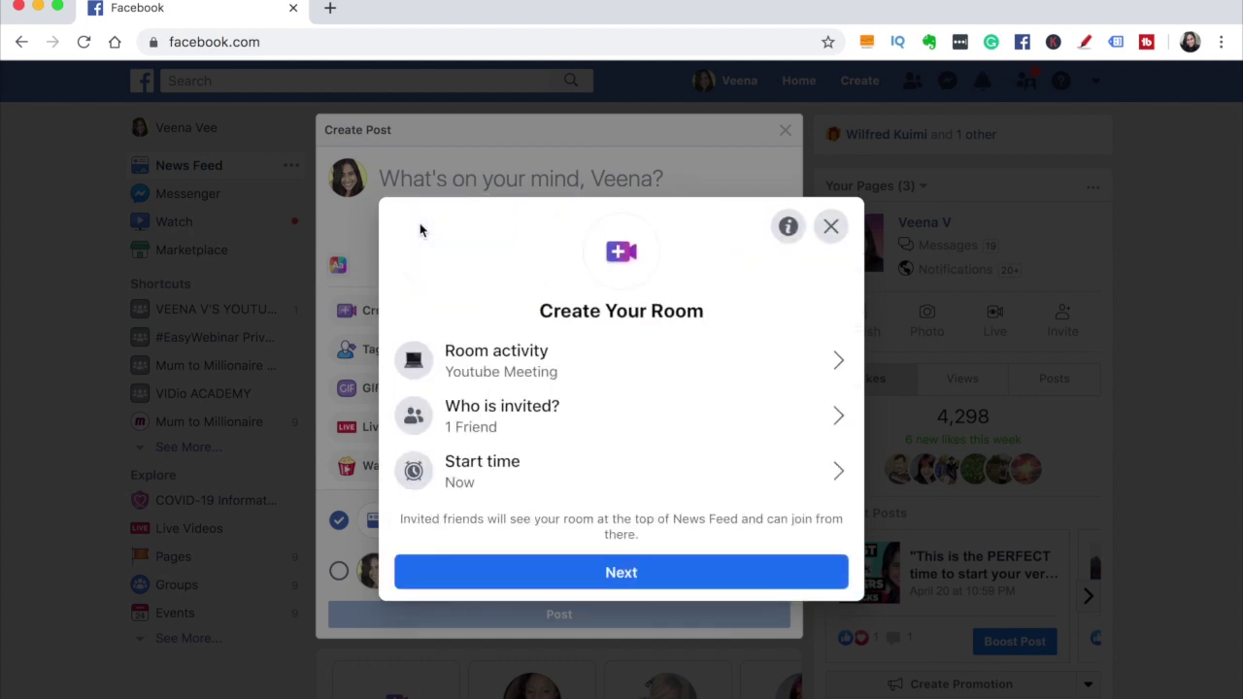
left_click(667, 580)
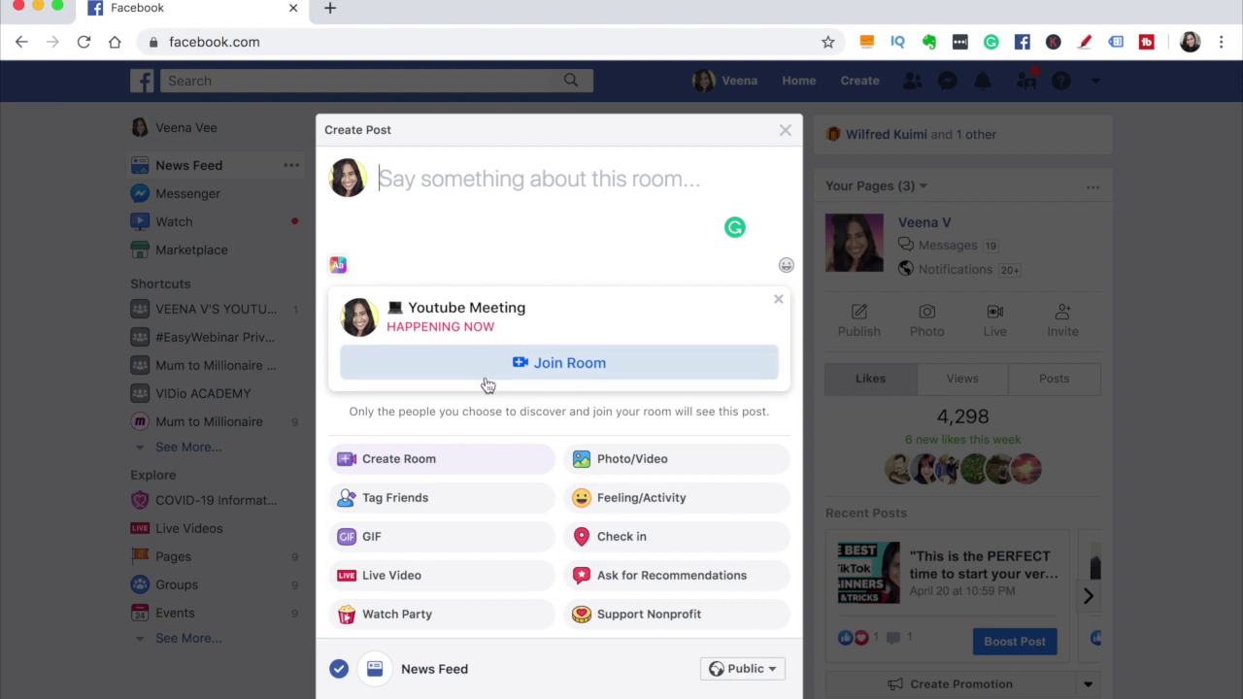
scroll(491, 383, "down", 1)
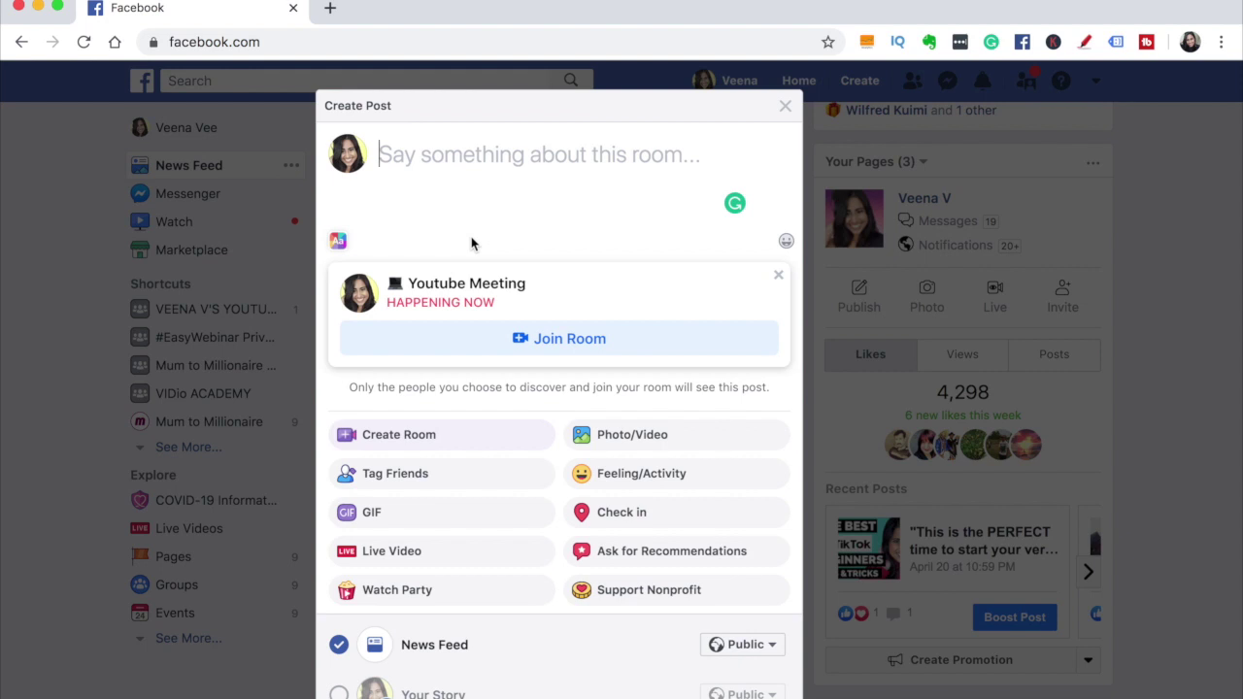
left_click(559, 345)
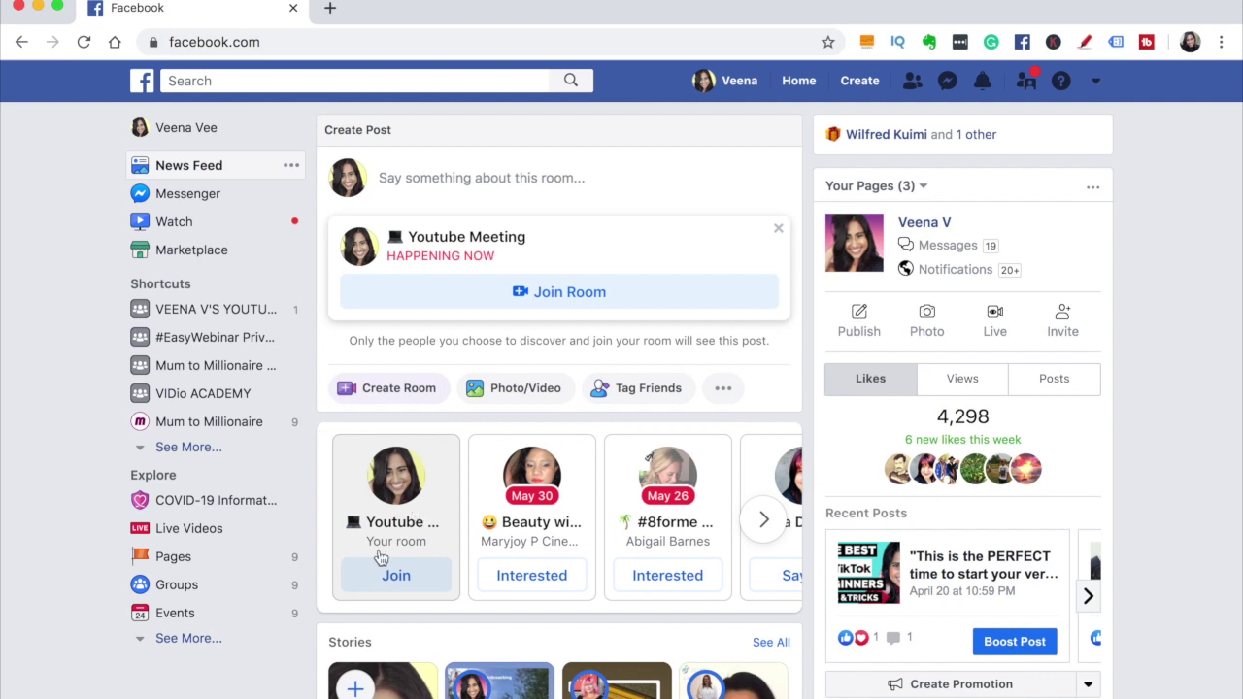
Join the Youtube Meeting room from its card in the rooms row
left_click(398, 580)
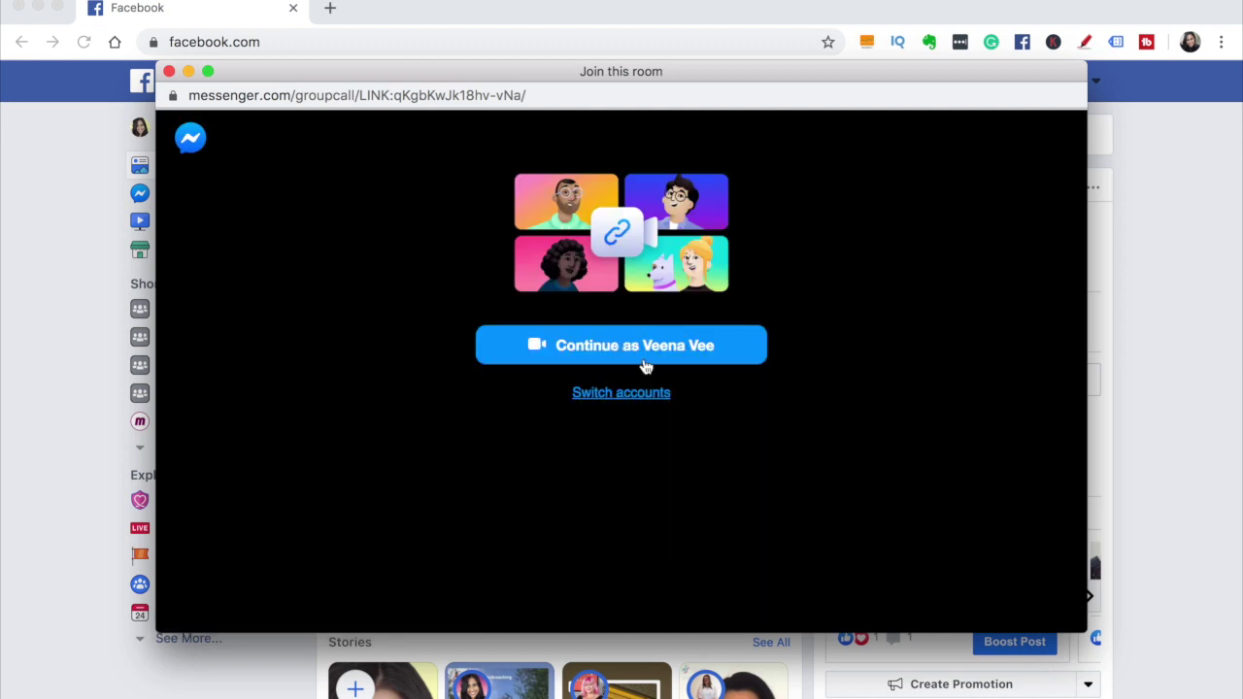
Enter the Youtube Meeting call with the signed-in account and show the people list
left_click(619, 353)
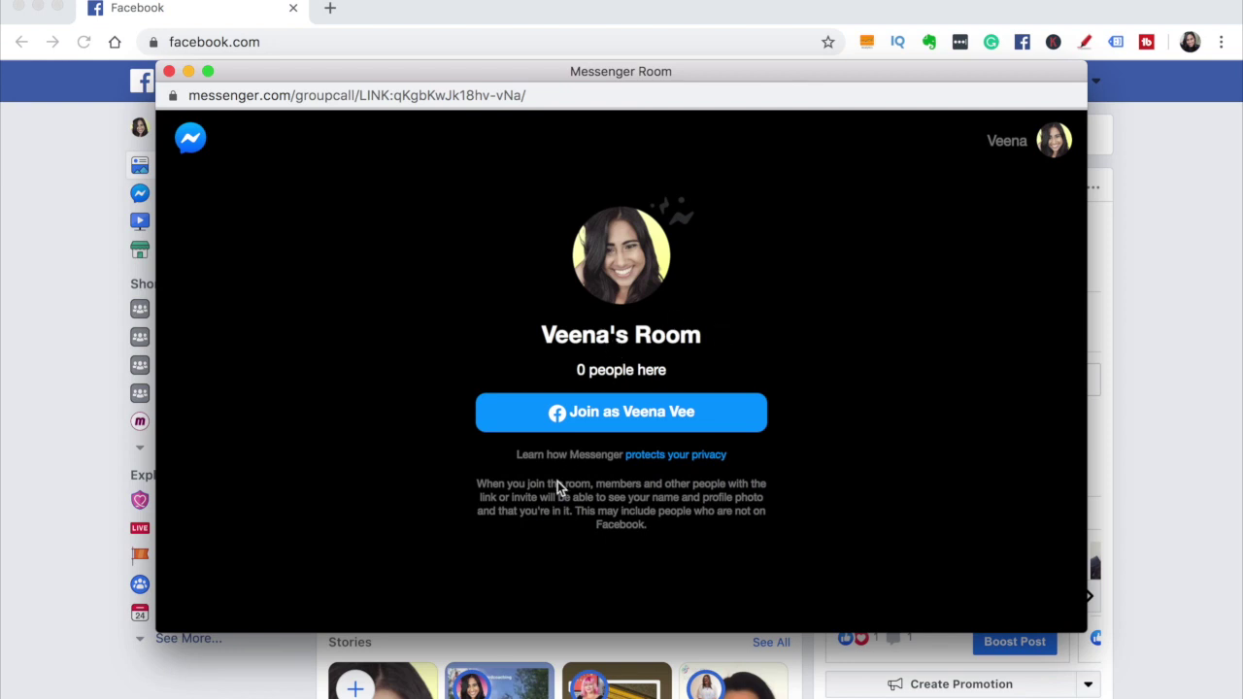
left_click(608, 420)
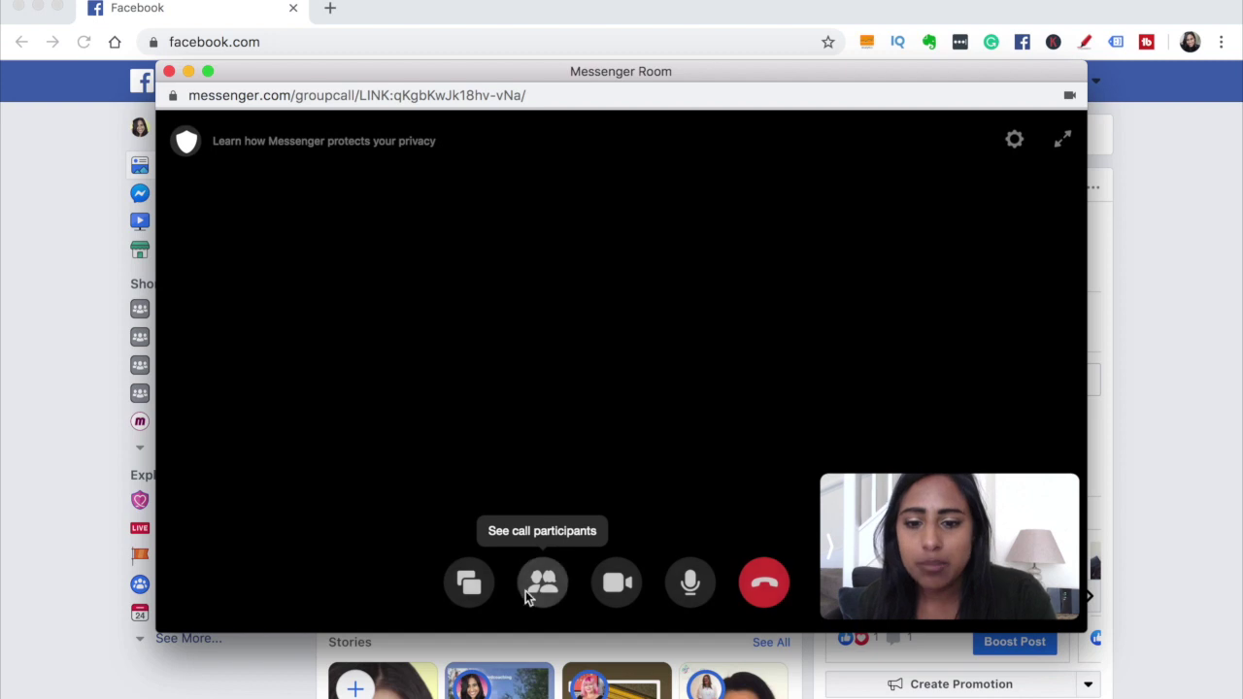
left_click(546, 588)
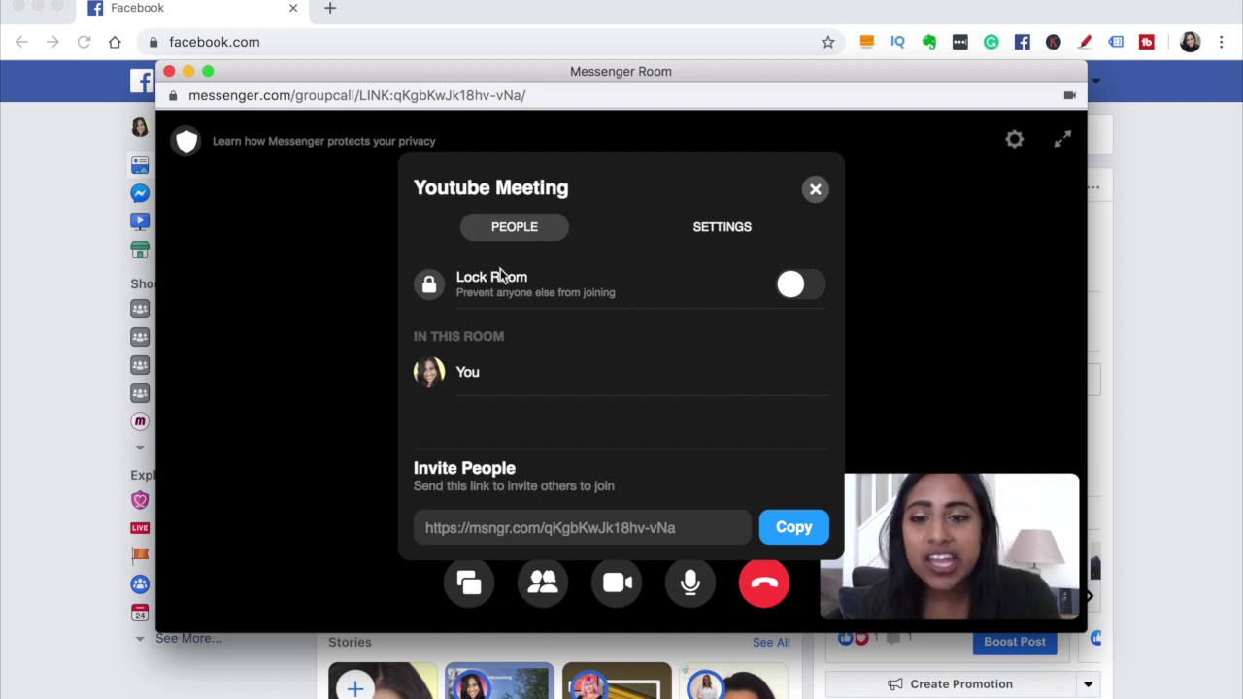
Copy the Youtube Meeting room's invite link from the call participants panel
left_click(815, 190)
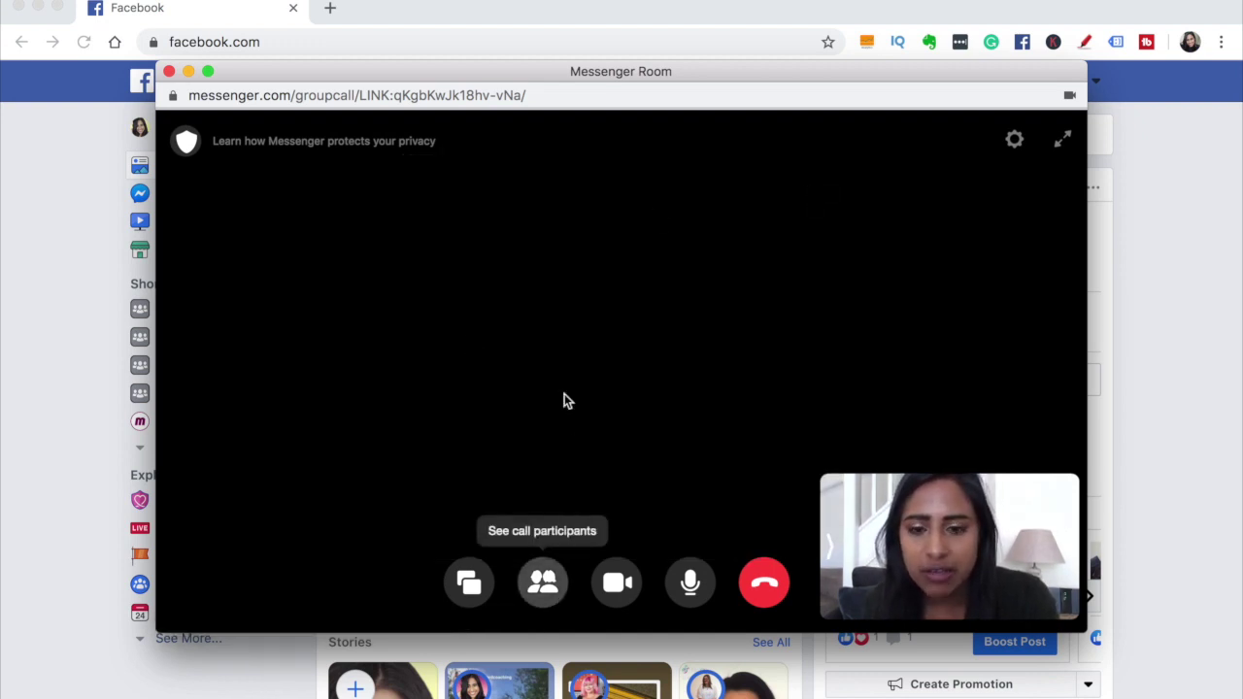
left_click(543, 584)
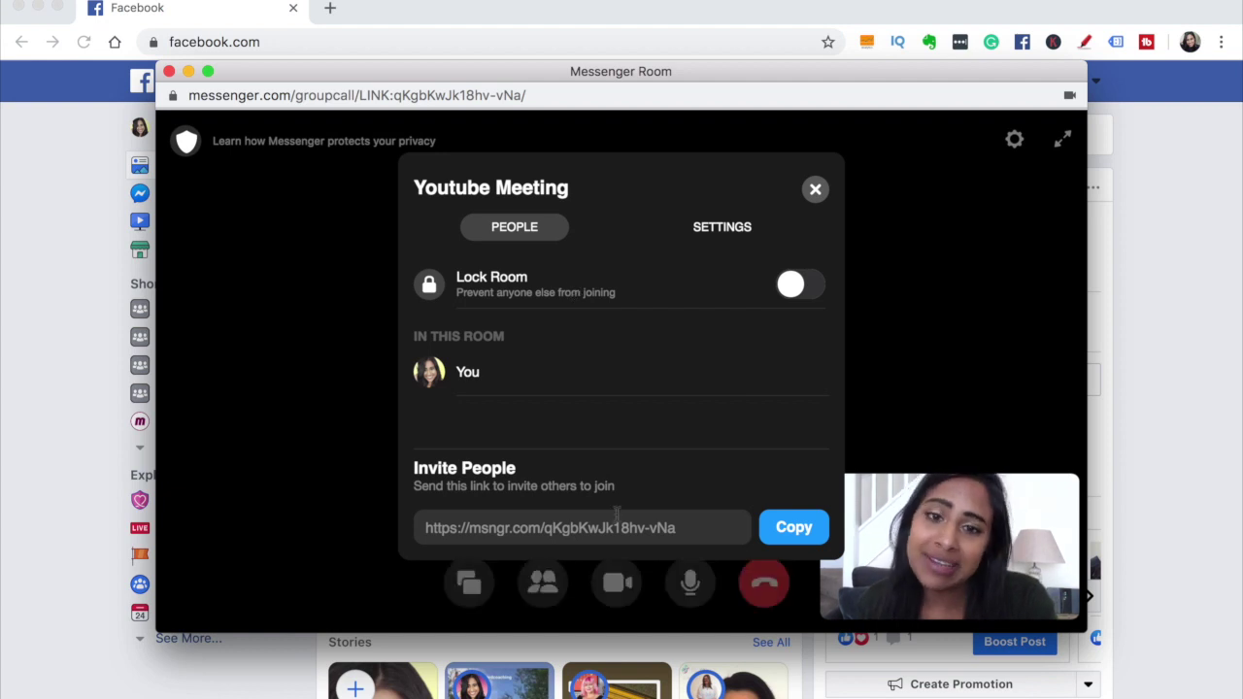
left_click_drag(700, 527, 422, 519)
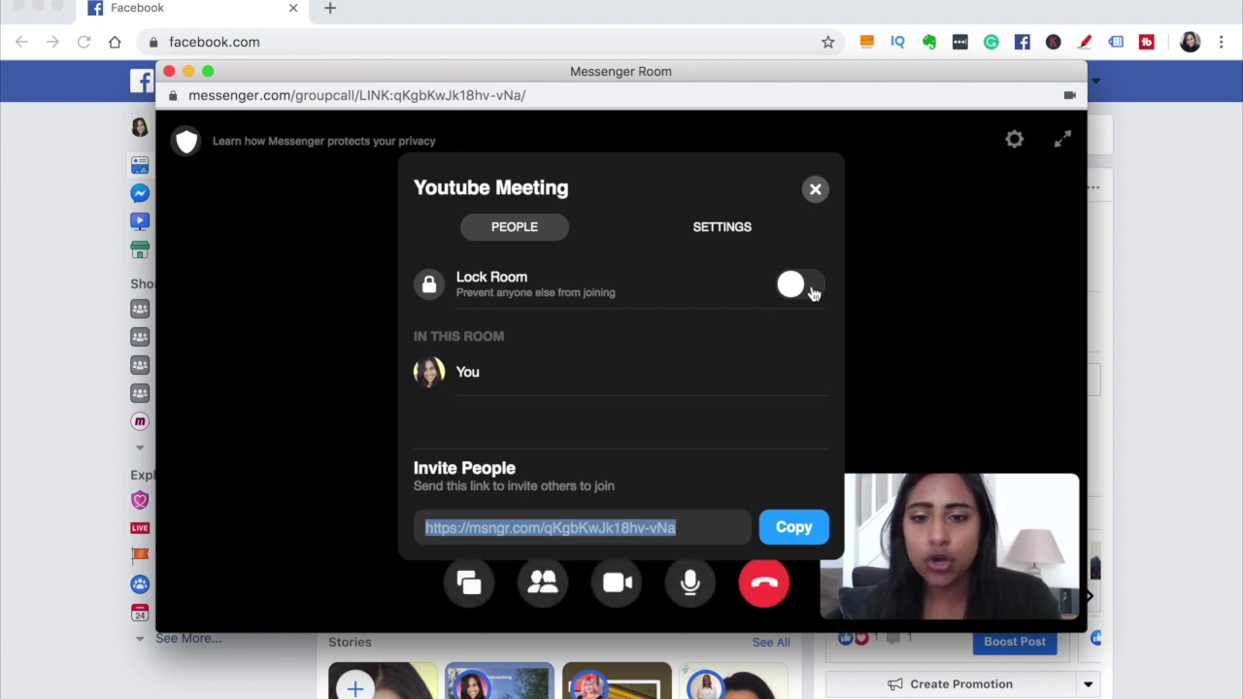
left_click(546, 527)
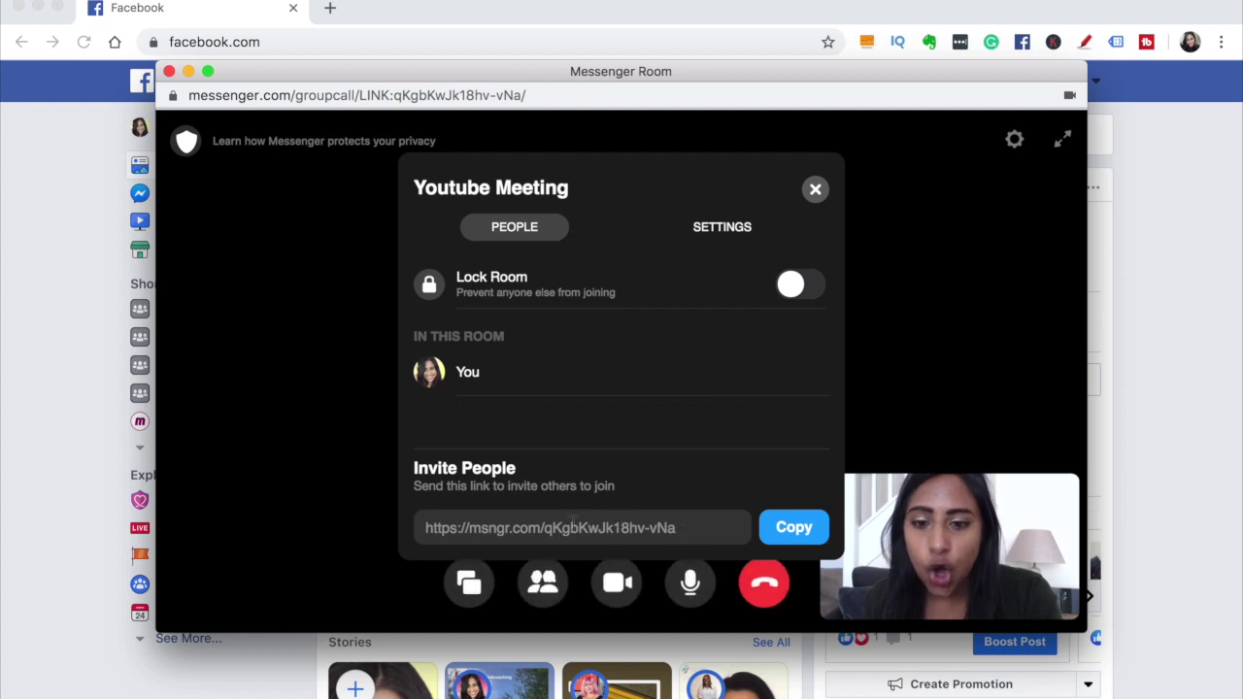
left_click(801, 531)
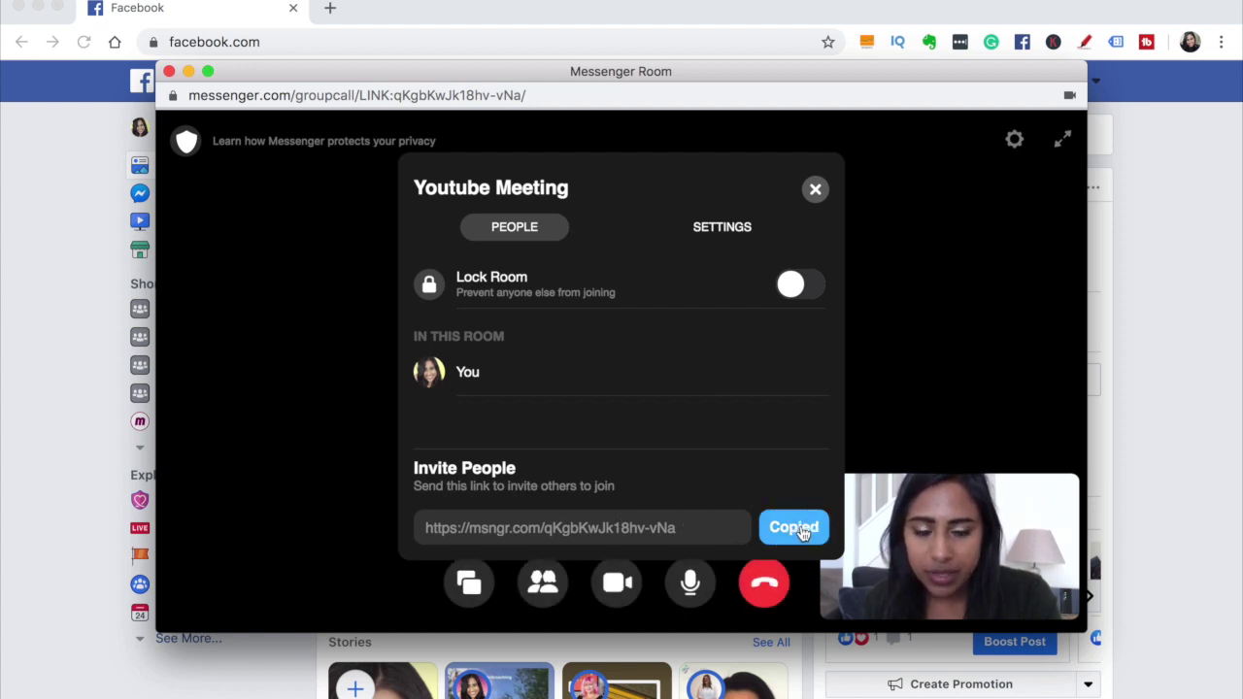
left_click_drag(680, 75, 719, 175)
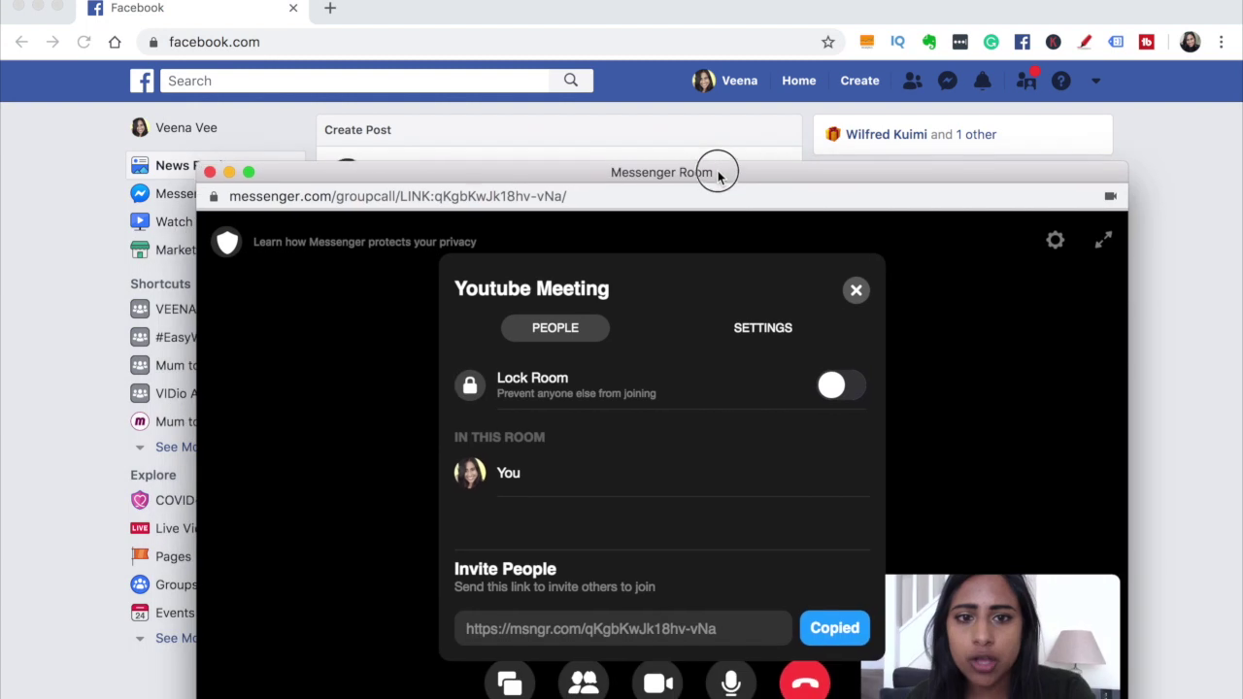
Paste and send the room's invite link in the invited friend's Messenger chat
left_click(947, 84)
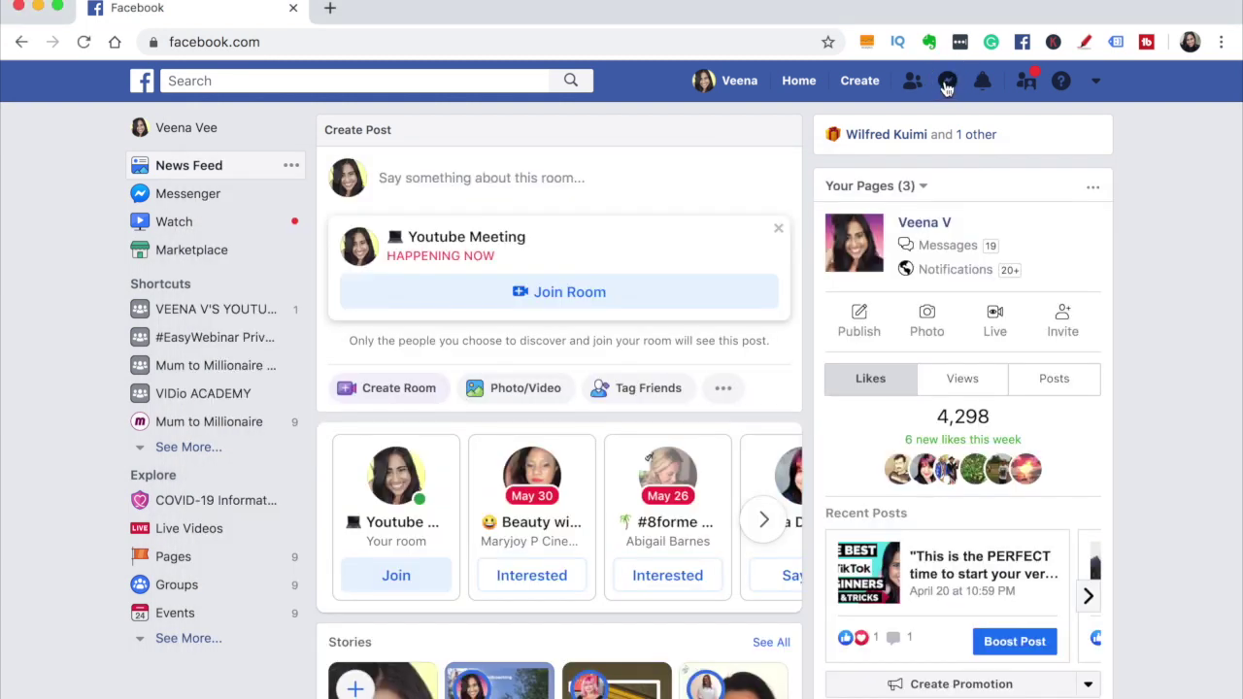
left_click(948, 83)
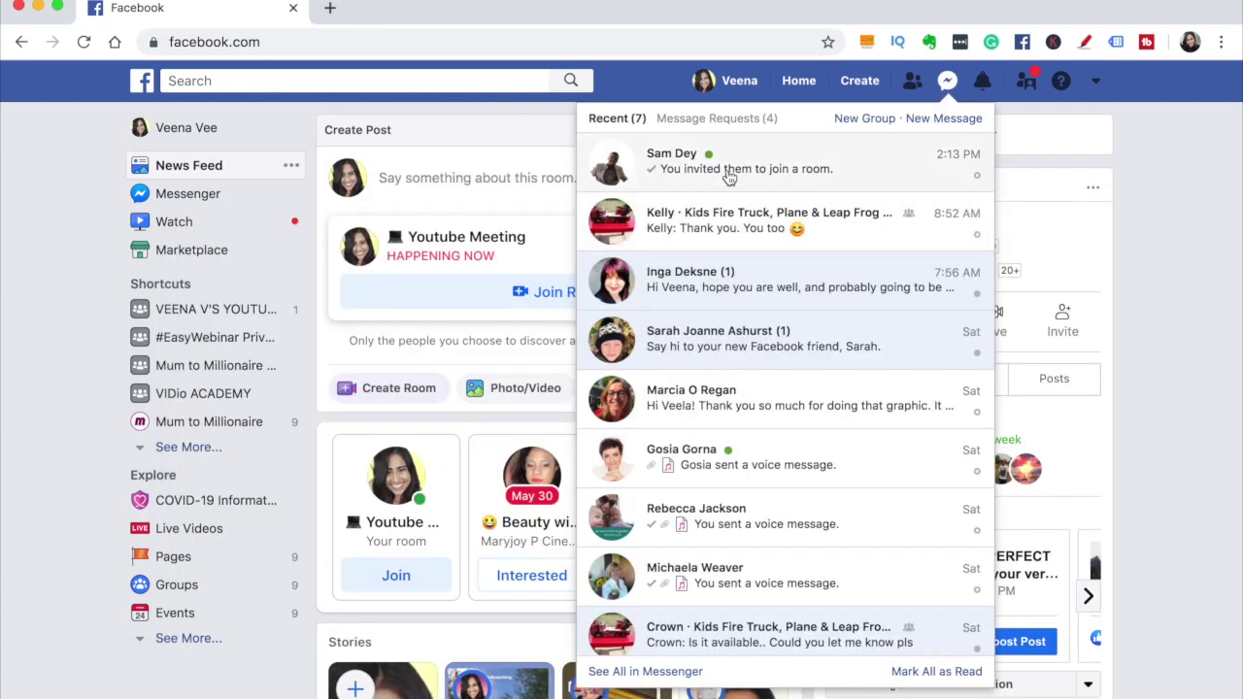
left_click(729, 175)
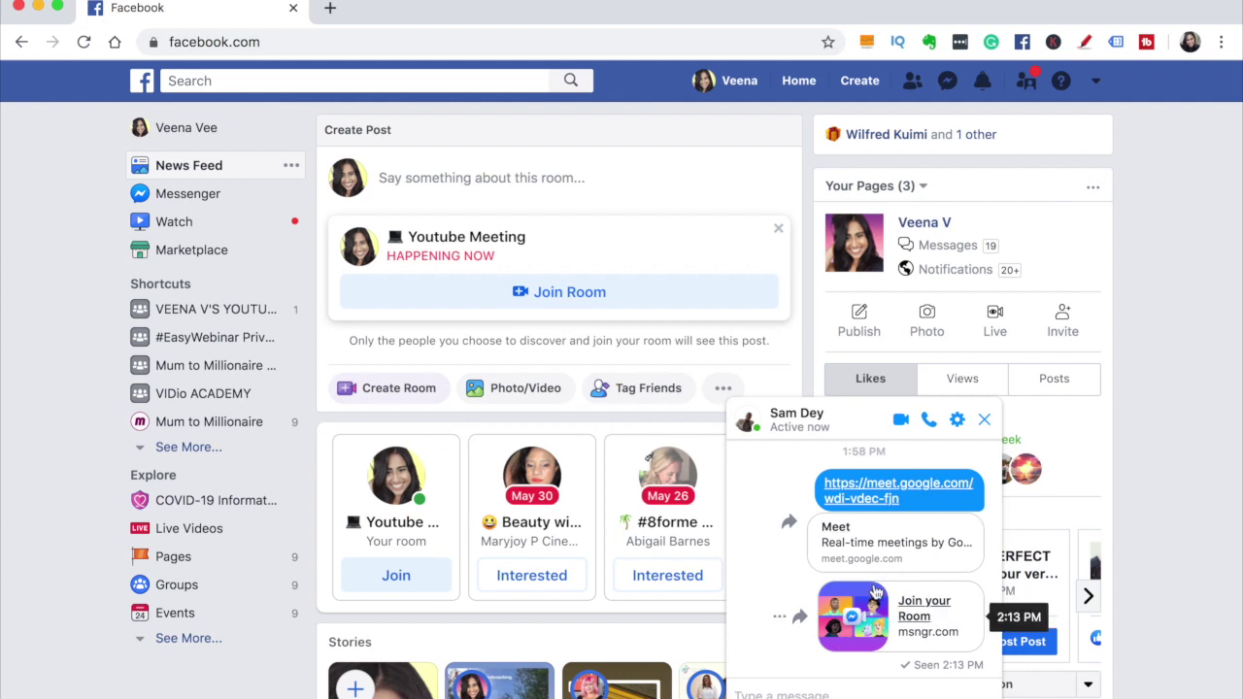
key("super+v")
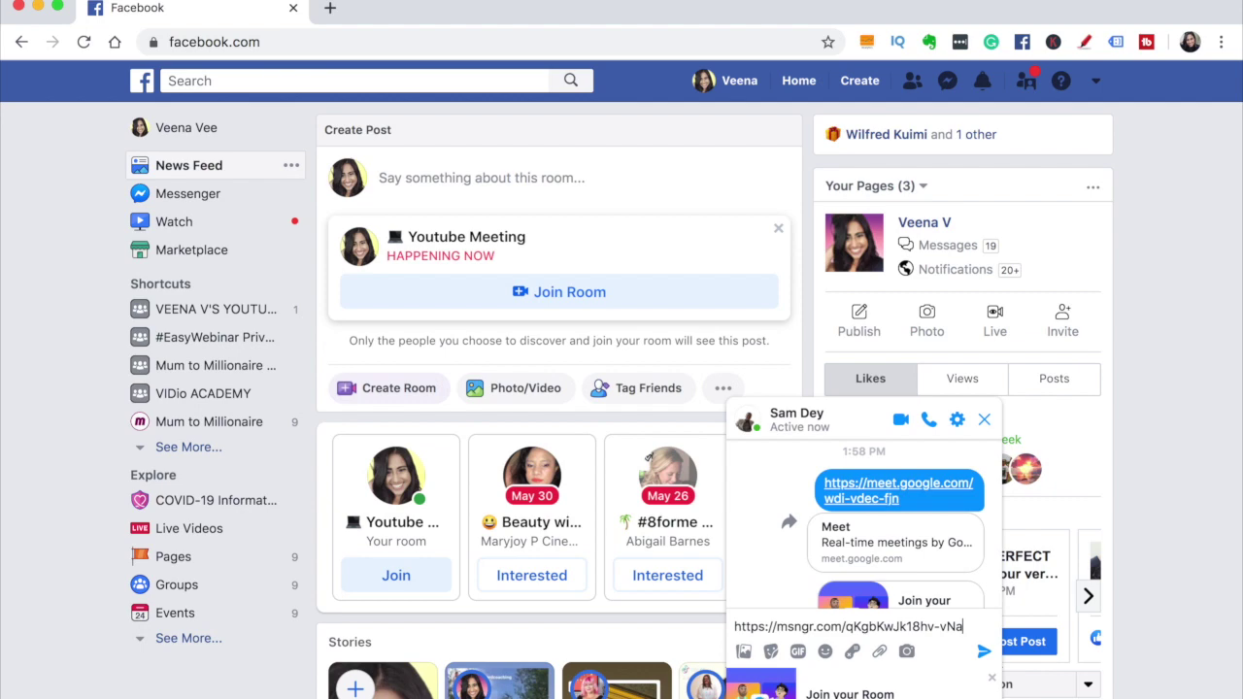
key("Return")
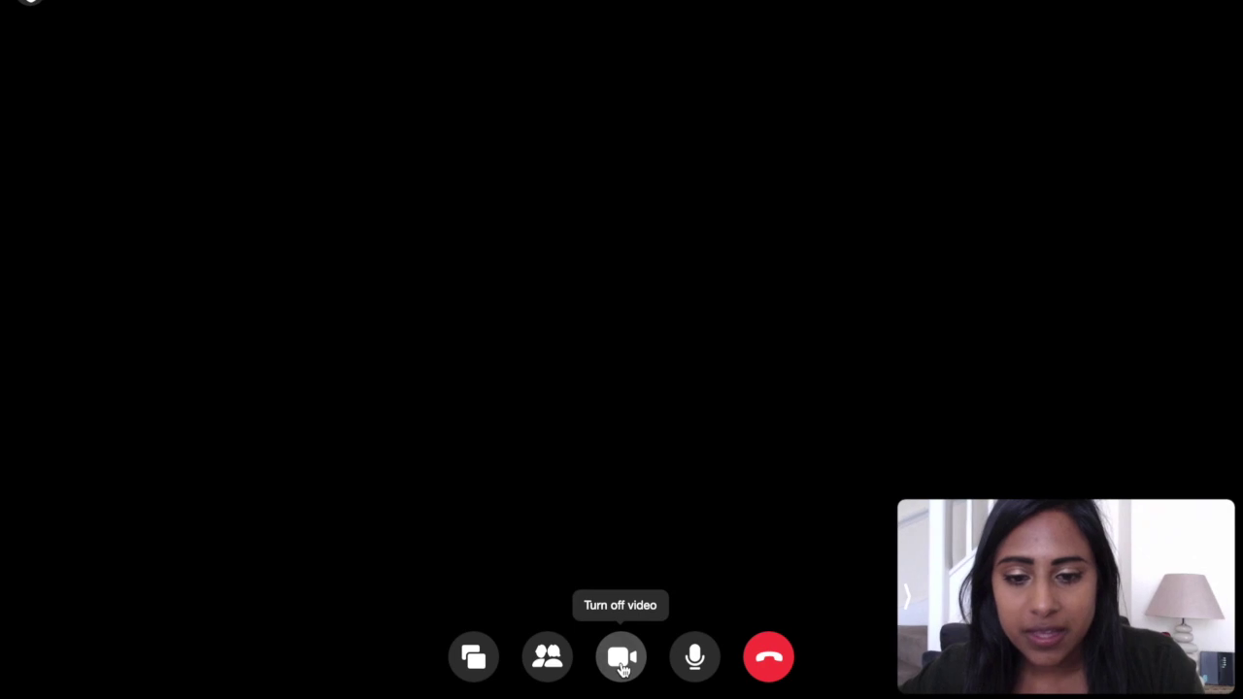
left_click(473, 658)
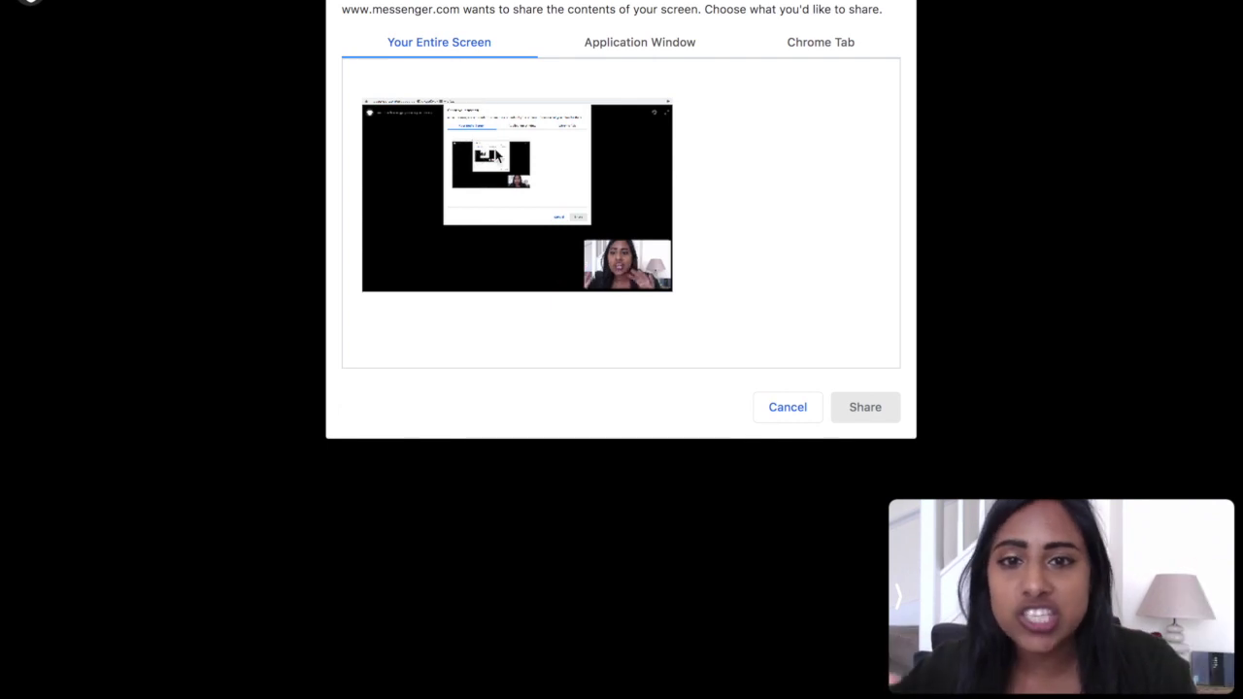
left_click(621, 42)
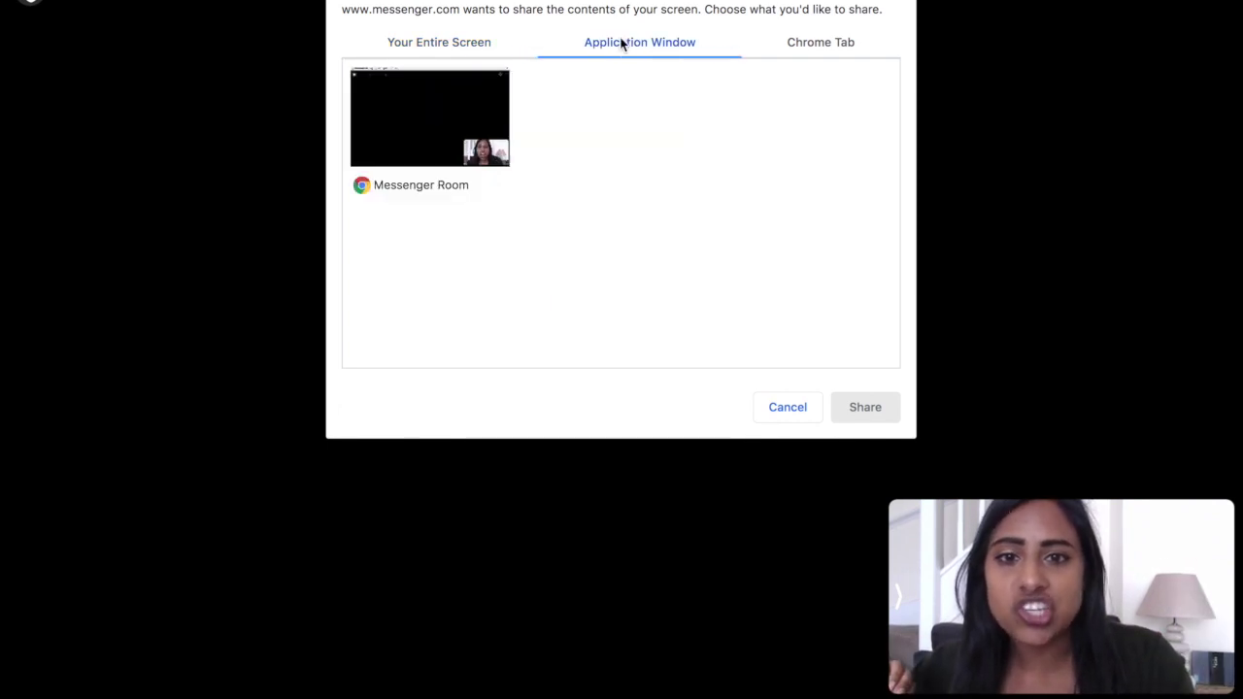
left_click(798, 42)
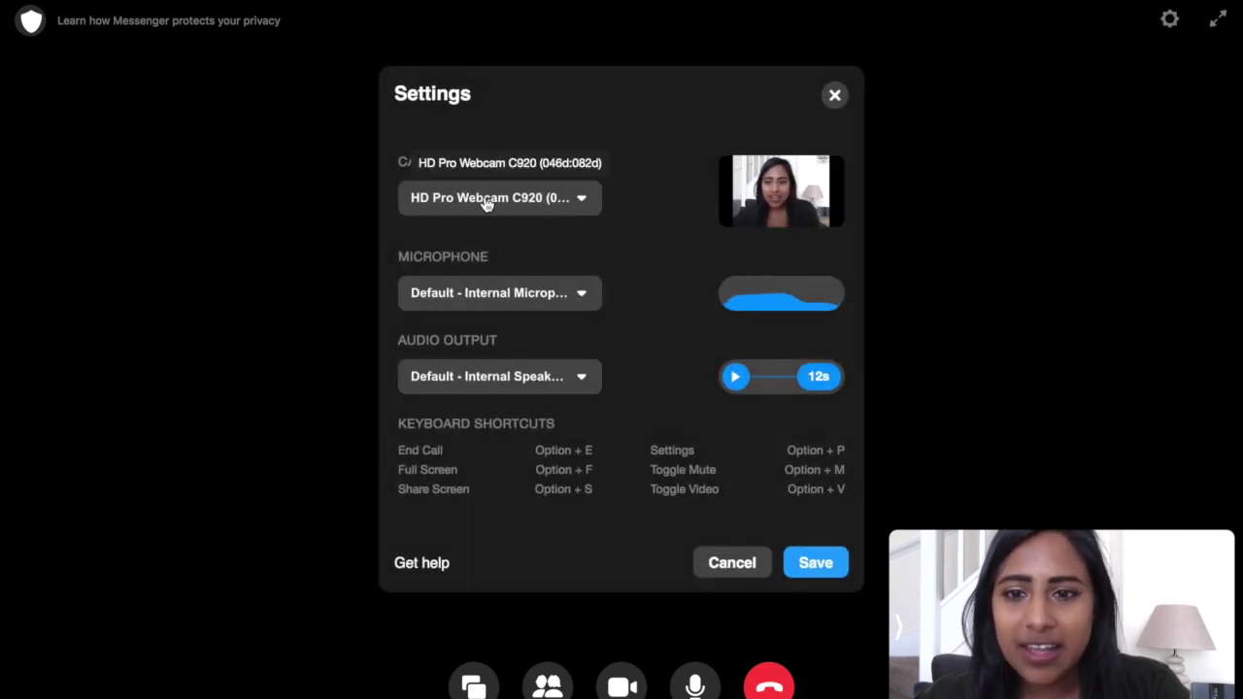
left_click(454, 199)
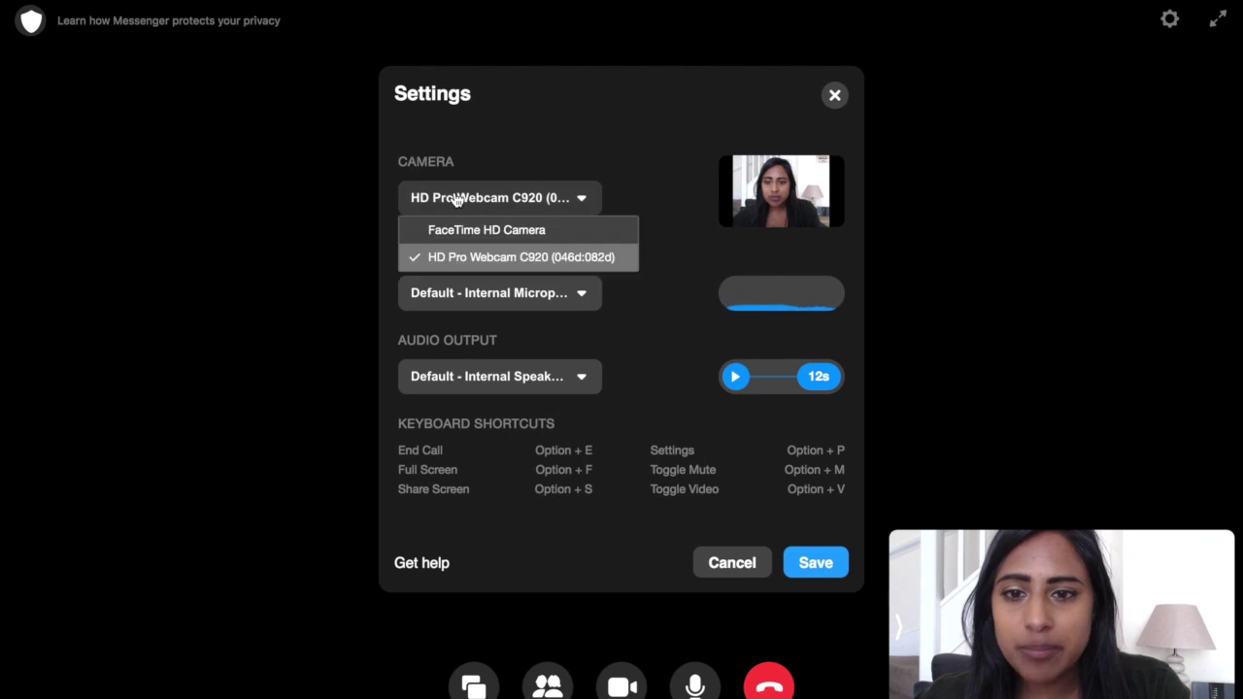
left_click(481, 134)
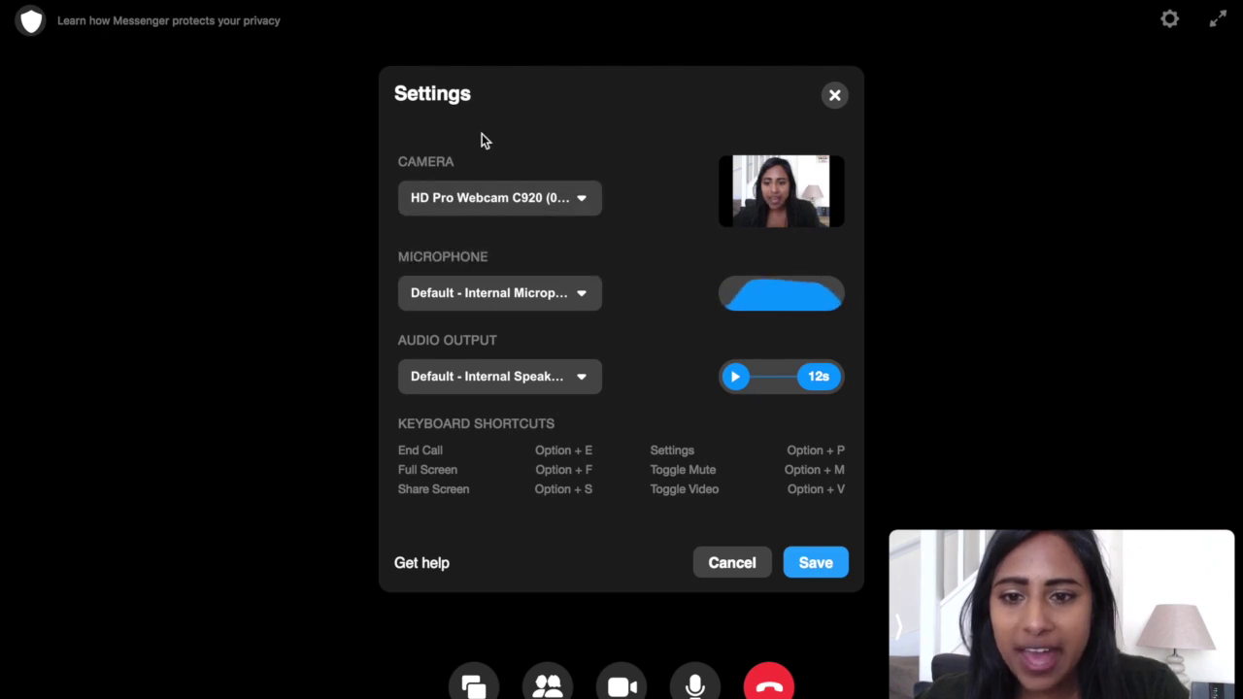
left_click(521, 296)
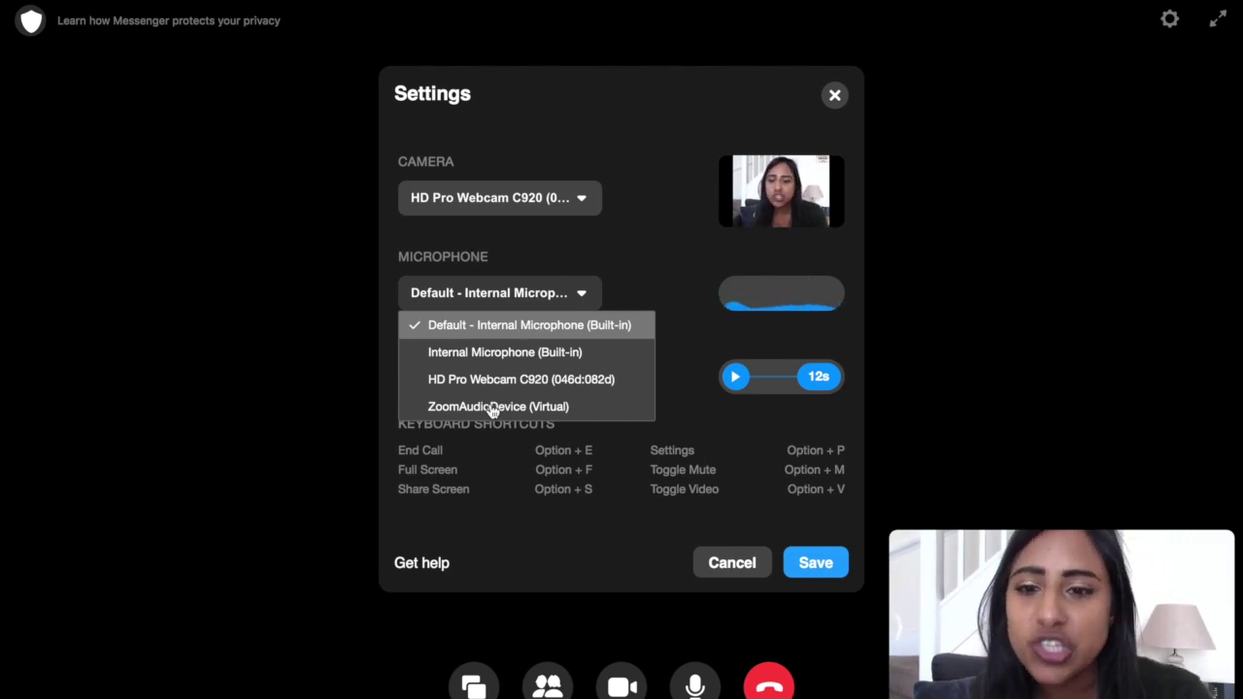
left_click(646, 265)
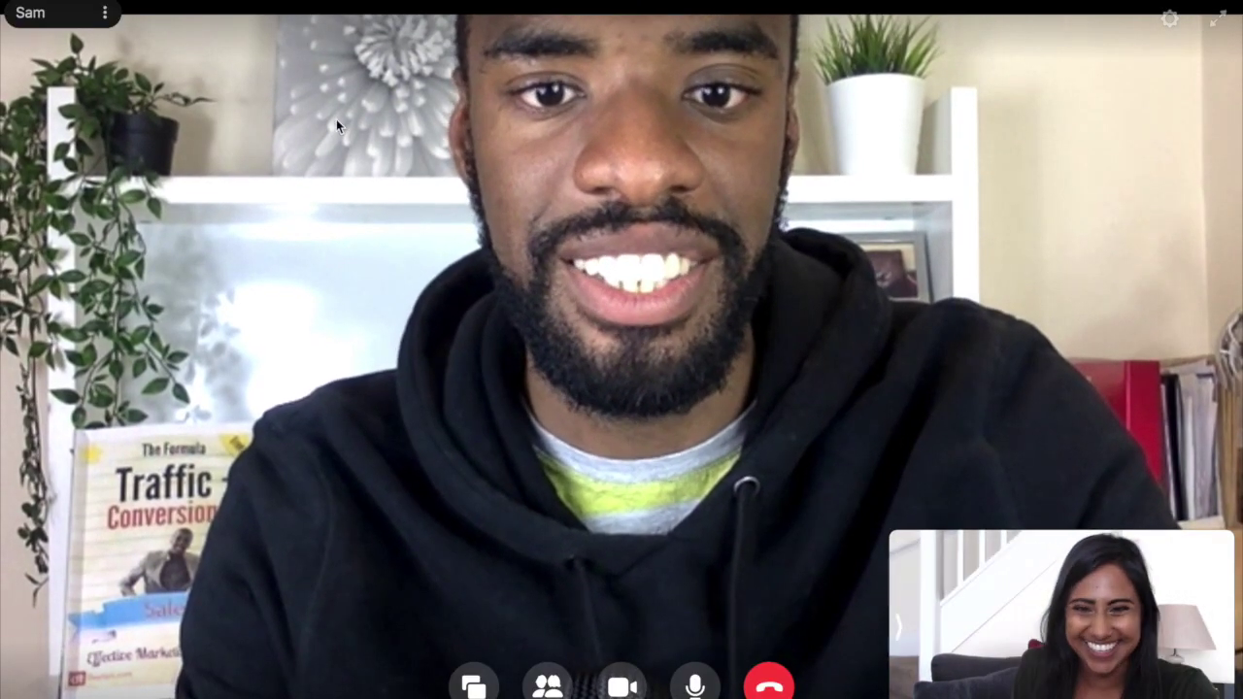
Raise the system volume while waiting for the invited friend to join the call
key("XF86AudioRaiseVolume")
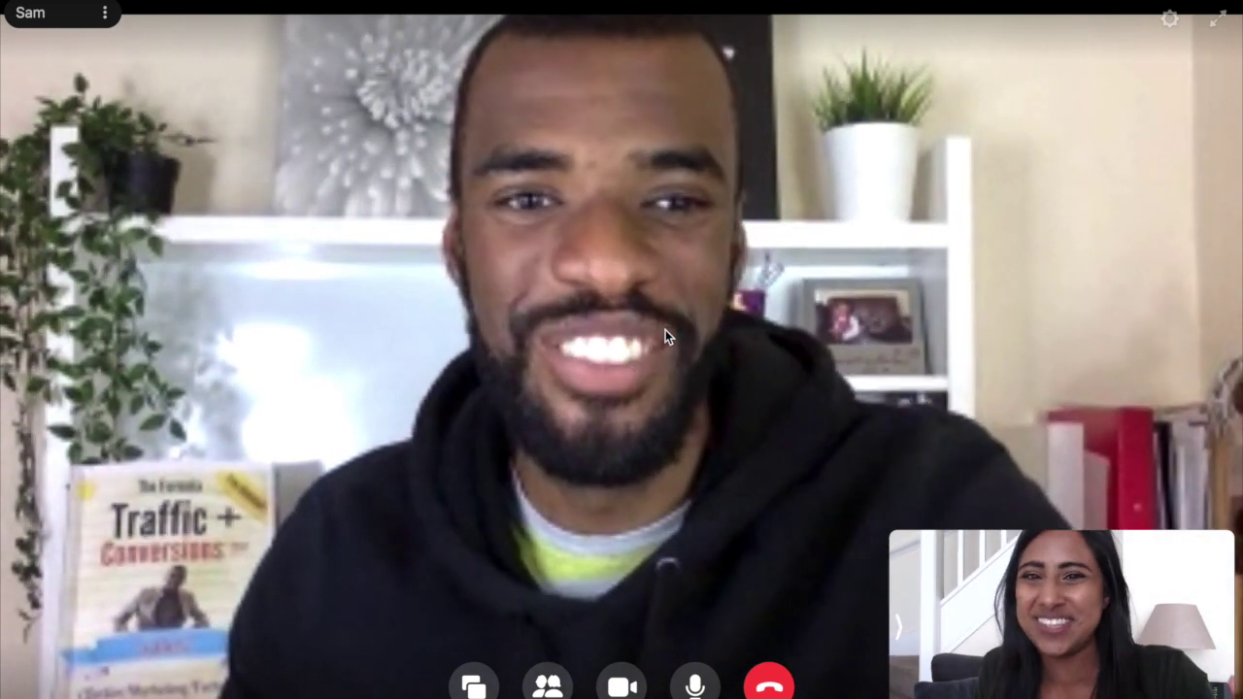
mouse_move(655, 117)
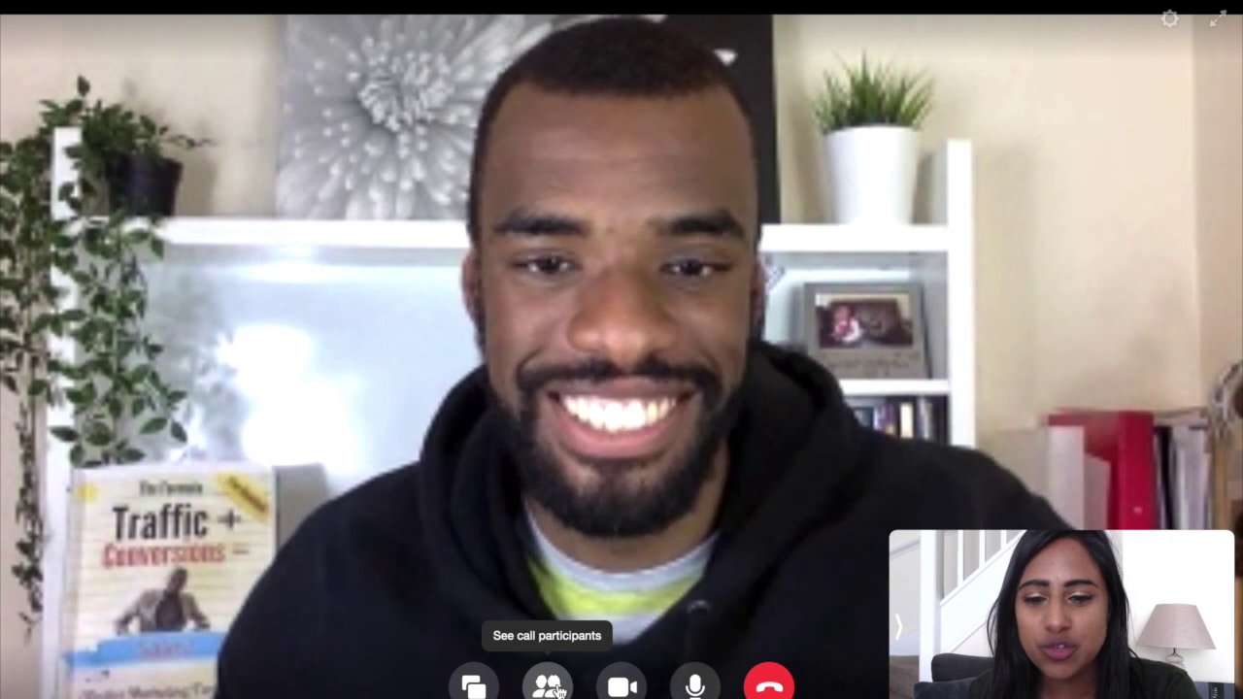
Turn on Lock Room in the call participants panel
left_click(549, 688)
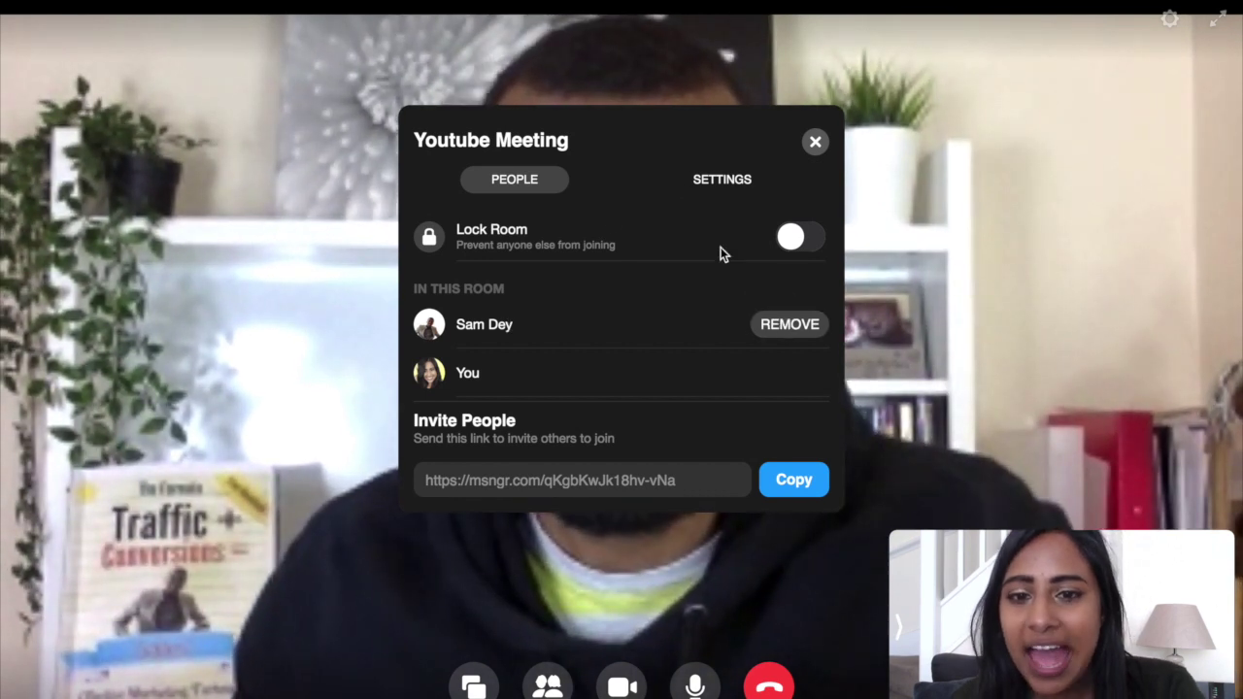
left_click(808, 243)
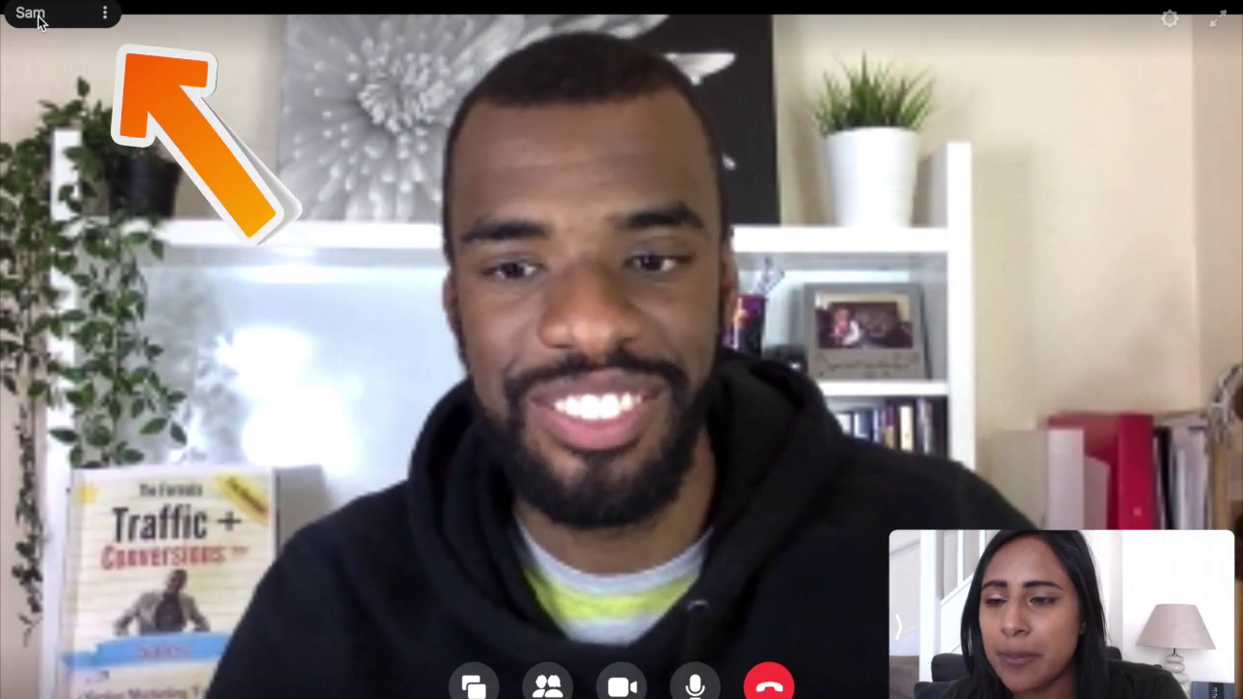
Check the invited friend's participant options (View Profile, Message, Remove) and dismiss them without choosing one
left_click(105, 15)
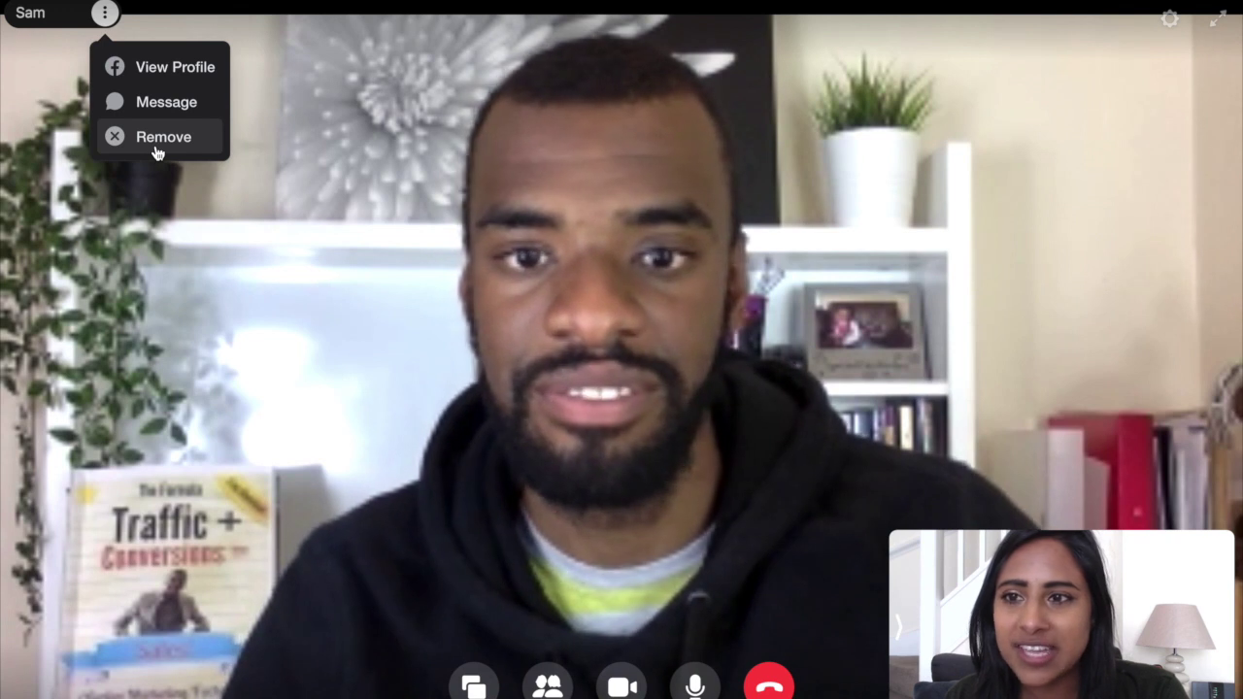
left_click(154, 260)
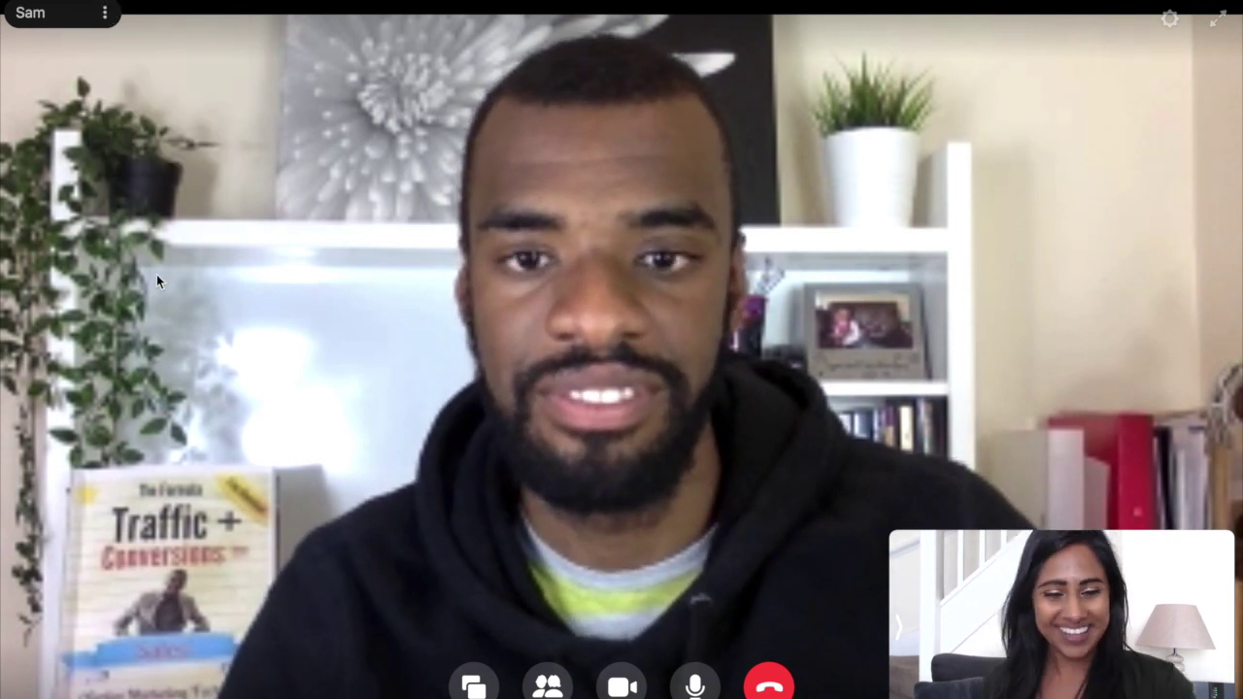